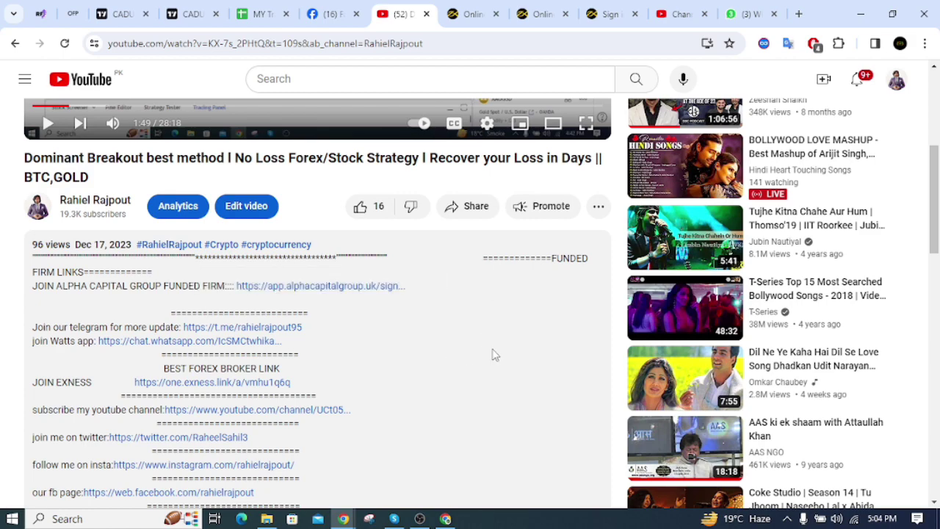
- Open the JOIN EXNESS broker link from the video description
scroll(408, 381, up, 5)
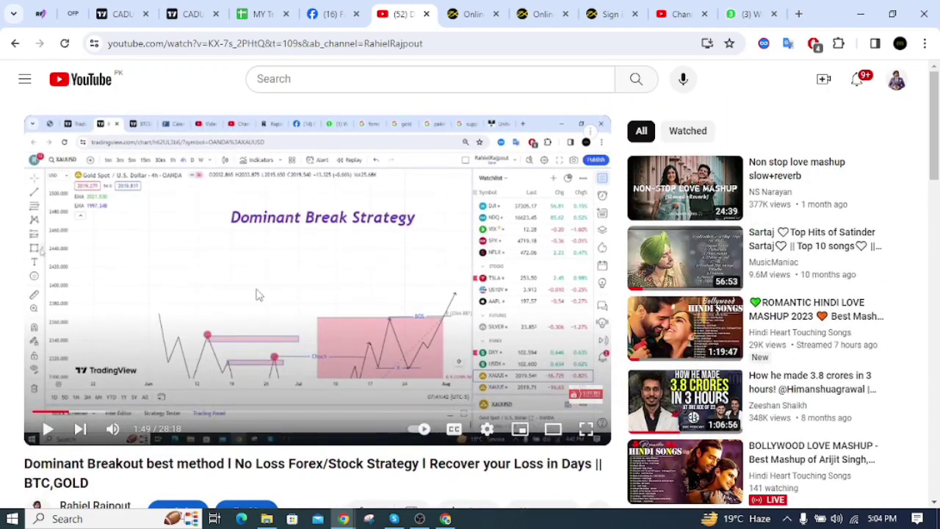
scroll(330, 213, down, 2)
scroll(375, 235, down, 2)
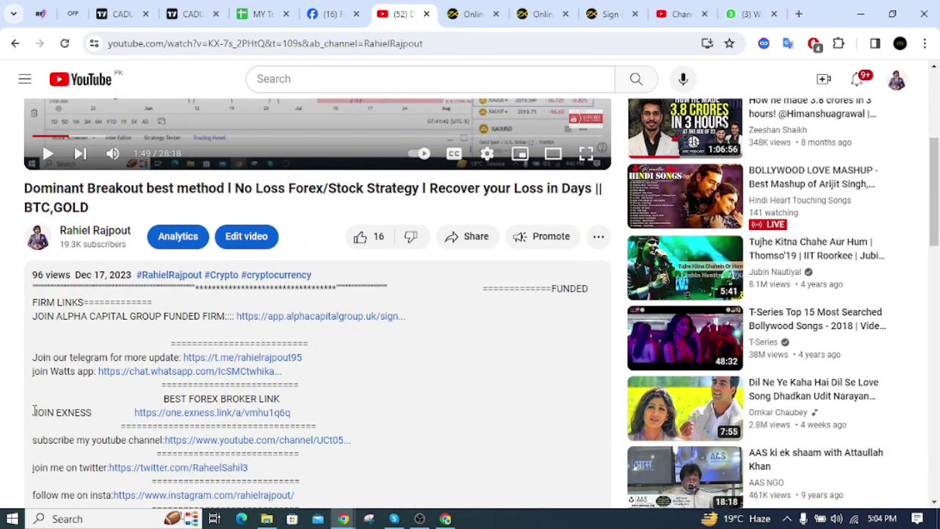
drag(33, 412, 307, 416)
click(344, 410)
drag(33, 412, 193, 413)
drag(293, 414, 216, 417)
click(244, 415)
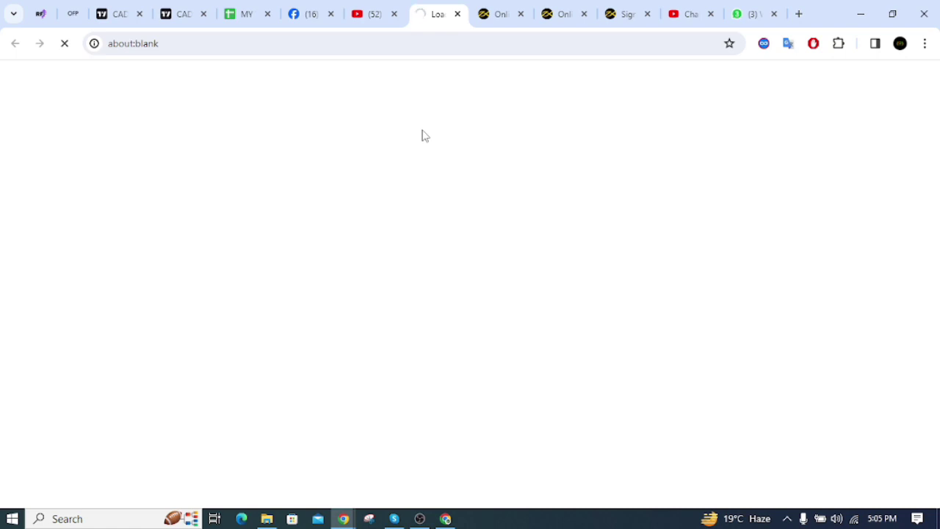
- Try to open the registration page from the already loaded Exness home page and reload it
click(489, 16)
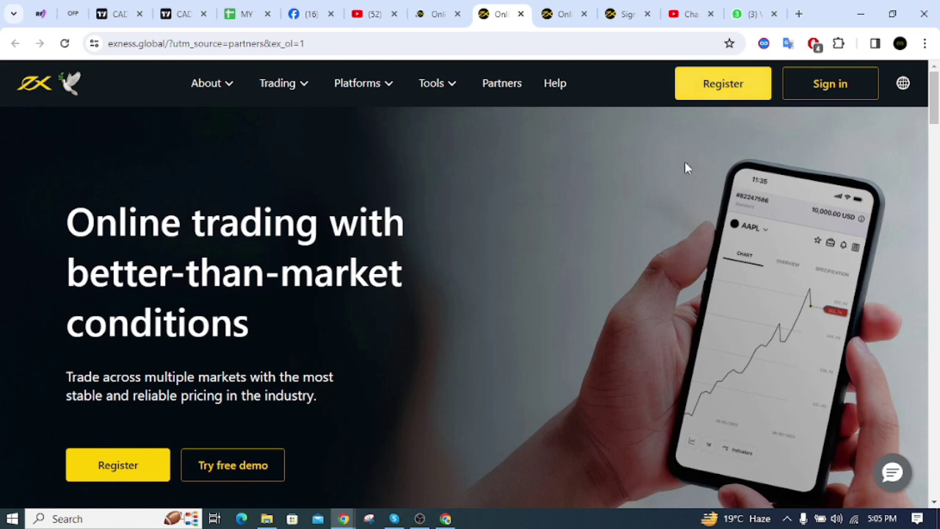
click(732, 91)
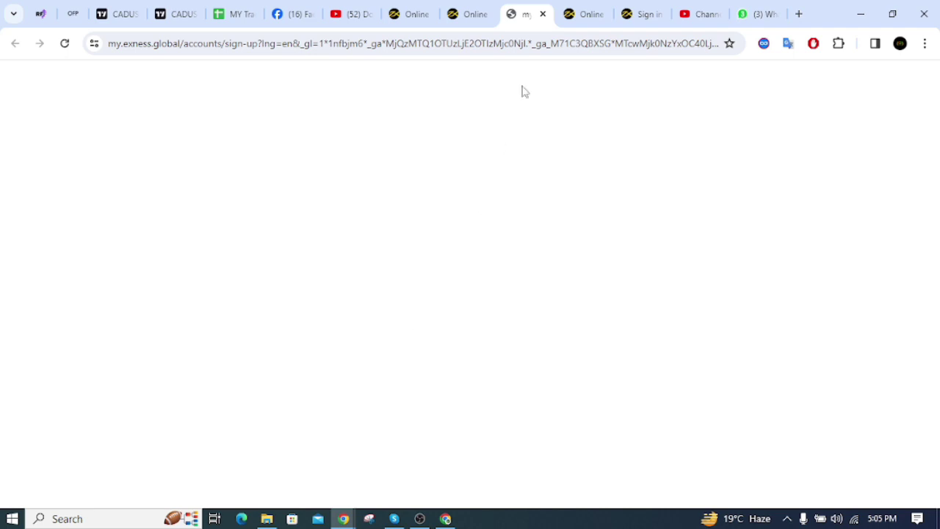
click(65, 43)
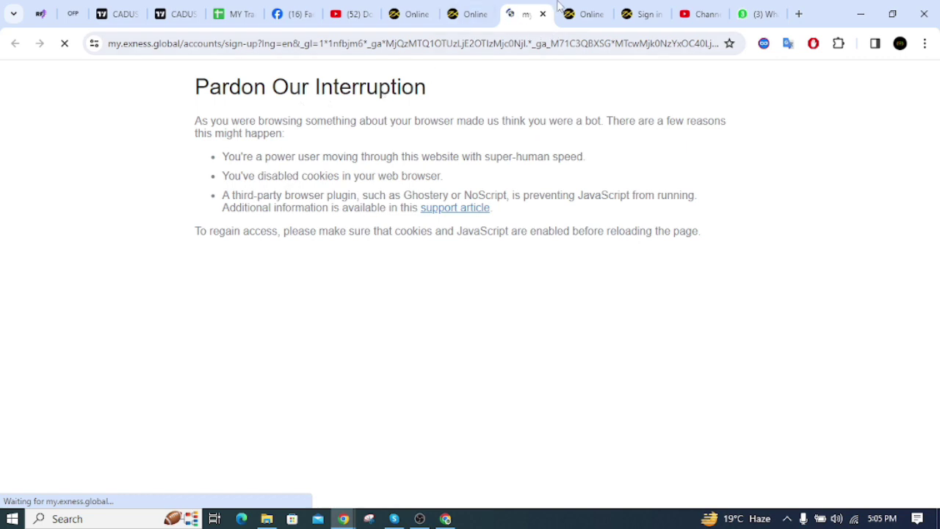
- Switch to the open Exness sign-in page and bring up its form for creating an account
click(582, 18)
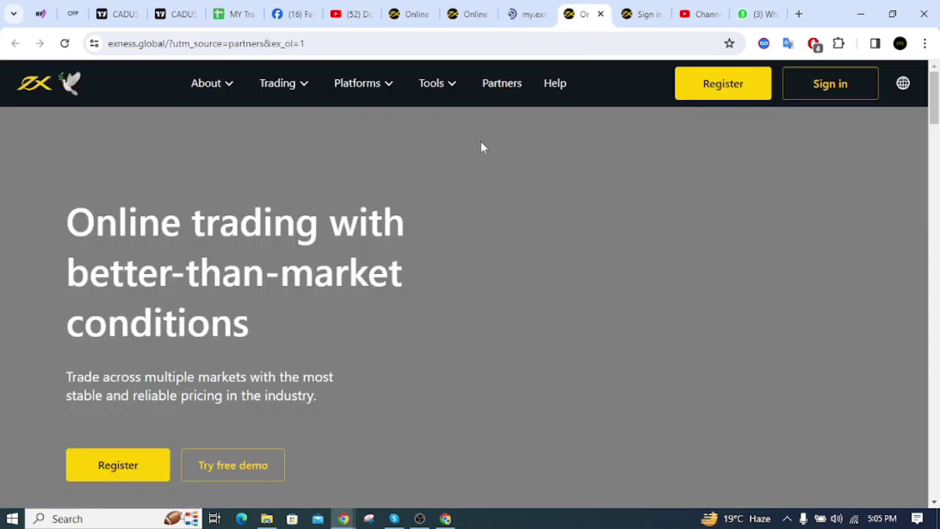
click(639, 14)
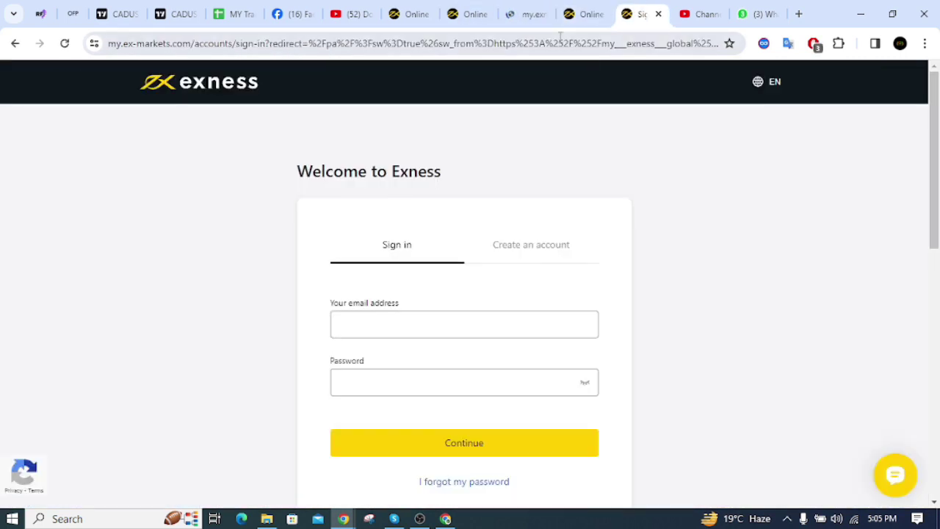
click(580, 20)
click(523, 18)
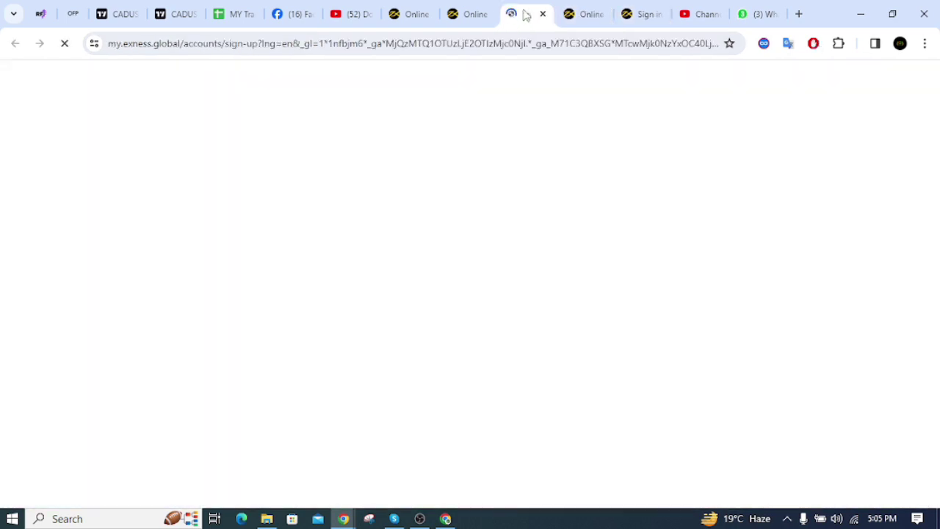
click(643, 16)
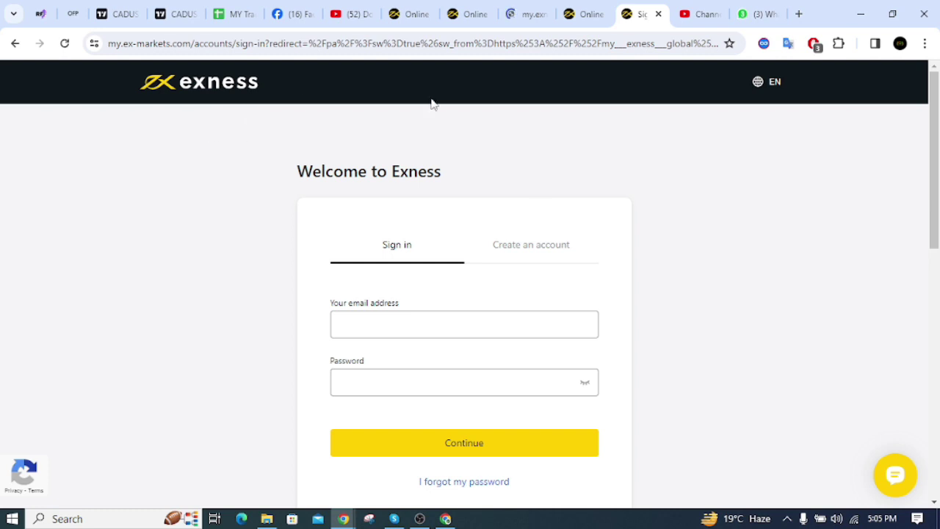
scroll(567, 279, down, 2)
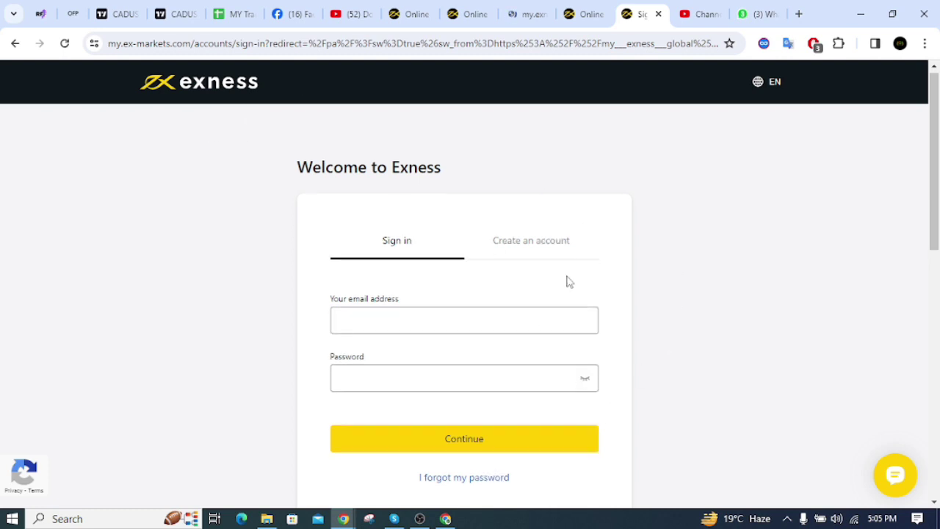
scroll(524, 343, up, 2)
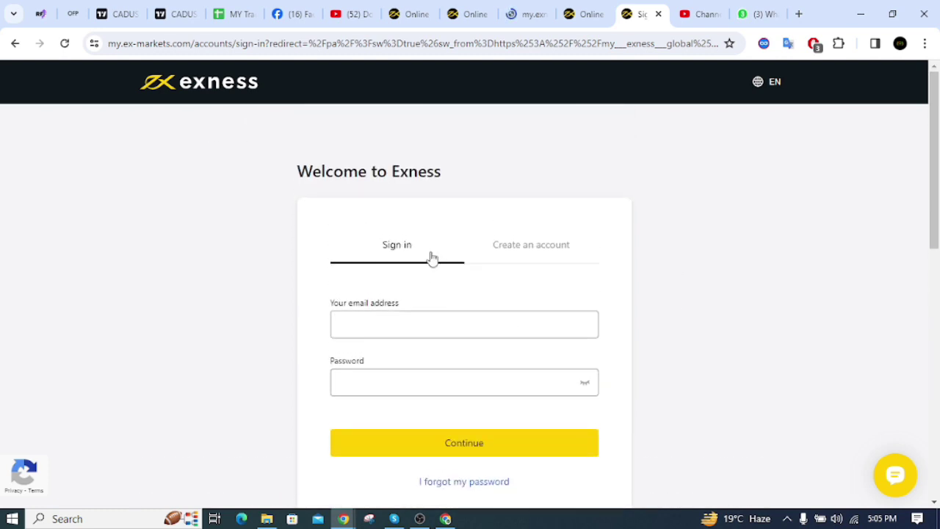
click(533, 257)
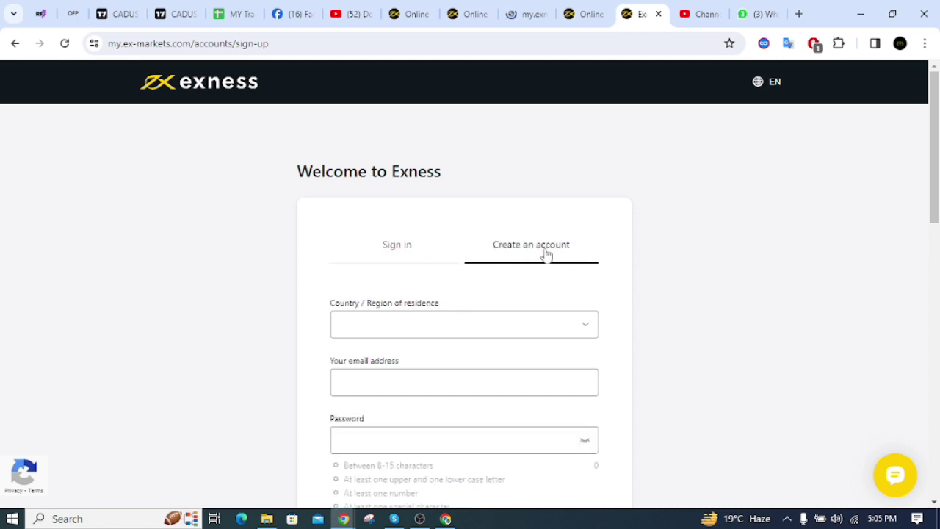
- Set the country of residence to Pakistan in the sign-up form
scroll(522, 269, down, 1)
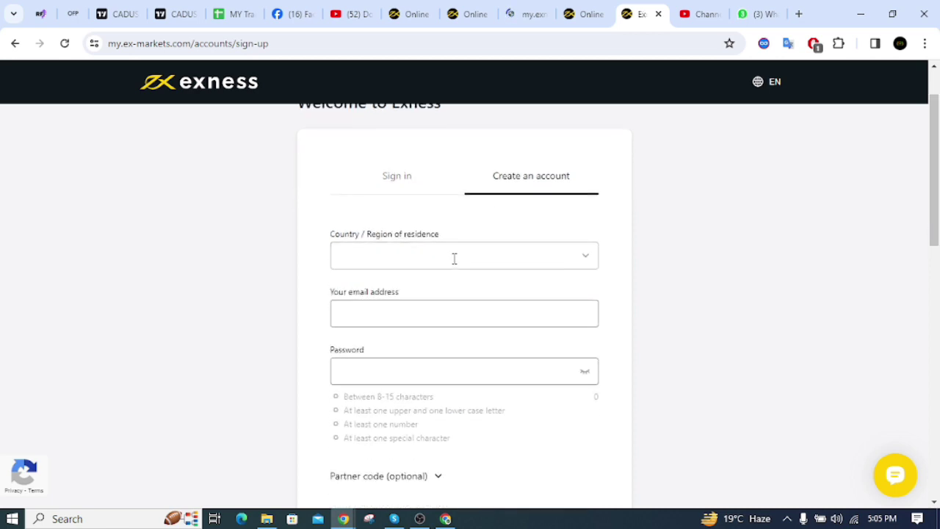
click(565, 247)
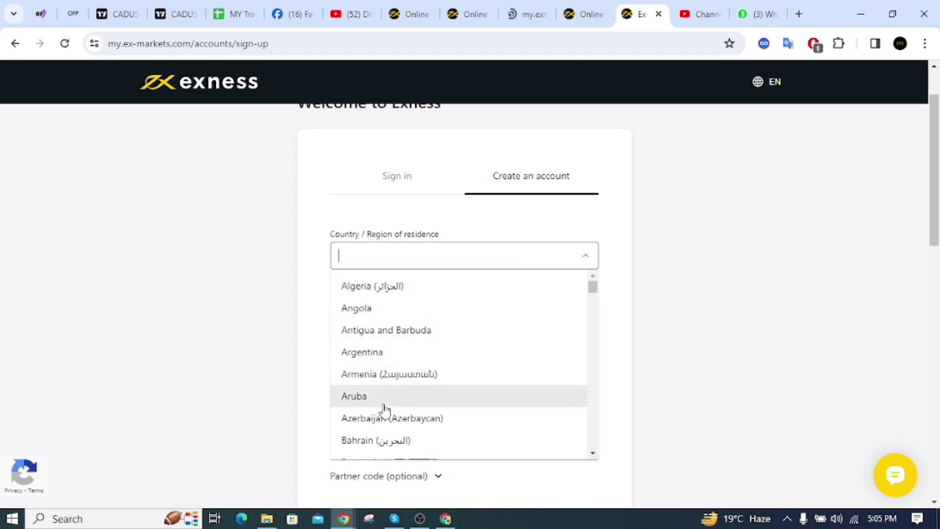
scroll(400, 361, down, 5)
scroll(397, 324, up, 1)
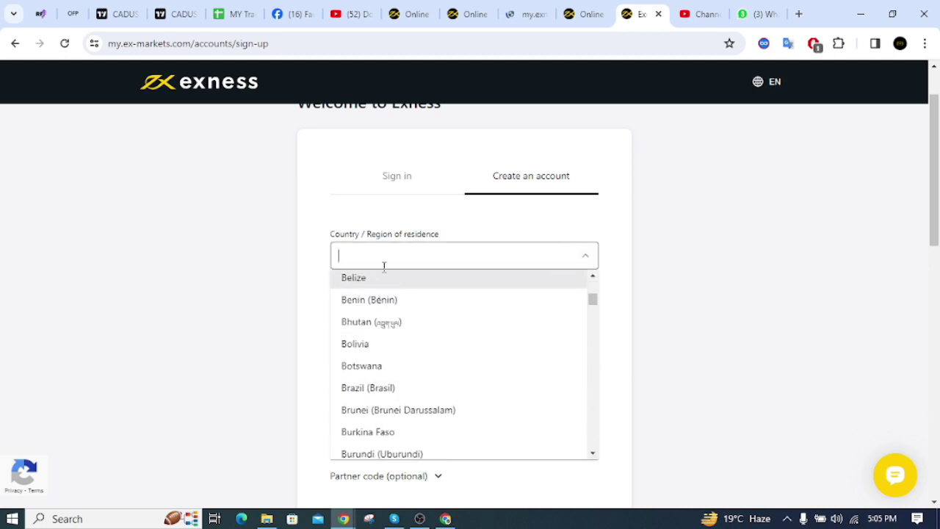
click(379, 255)
text(p)
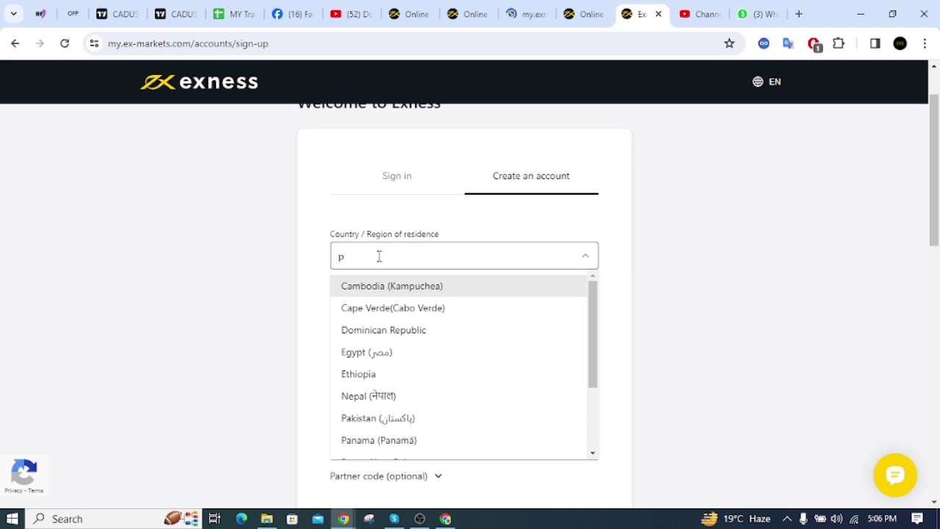
text(ak)
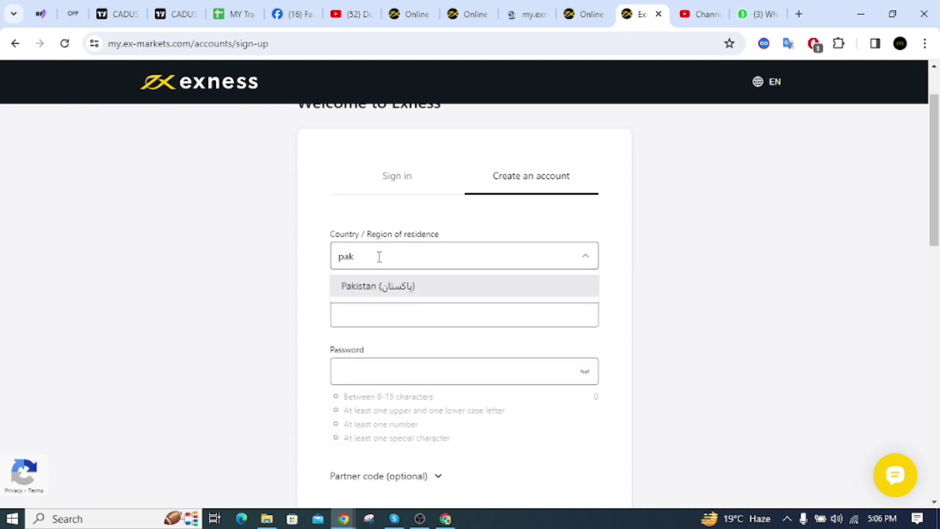
click(392, 285)
- Enter a password for the new account in the sign-up form
click(369, 312)
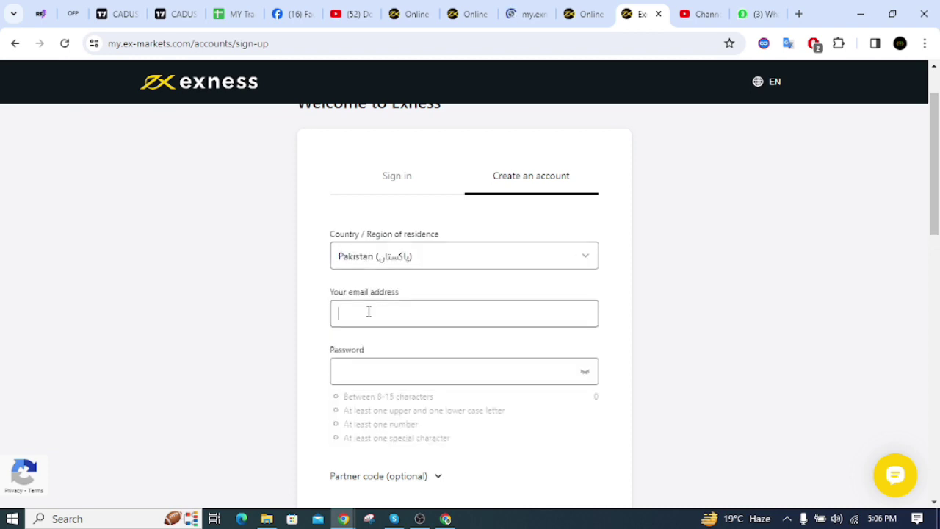
scroll(369, 311, down, 1)
click(381, 299)
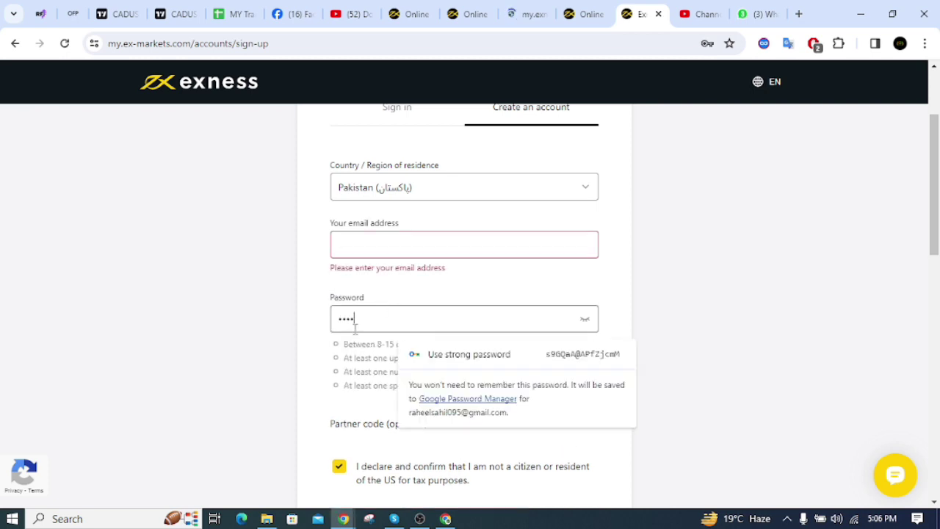
text(••••••••)
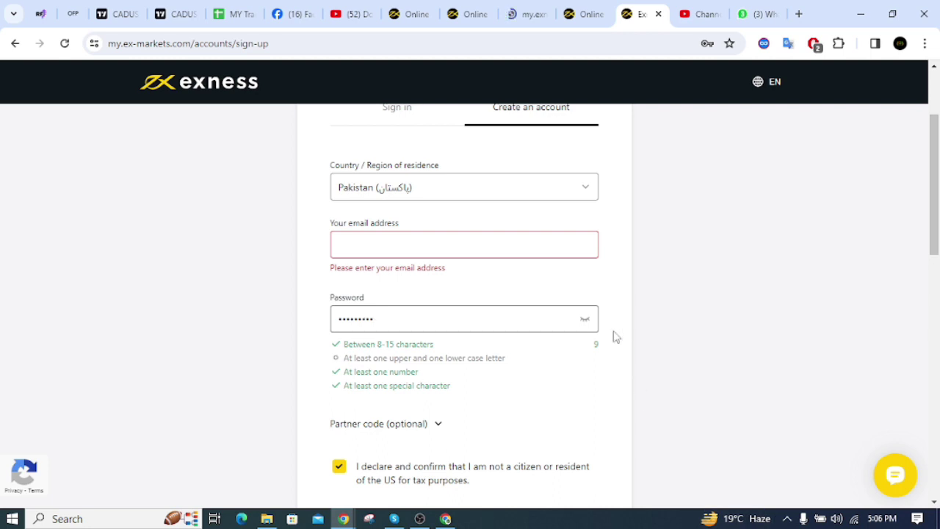
- Reveal the entered account password and change its first letter to upper case
click(583, 318)
drag(398, 321, 352, 329)
click(345, 328)
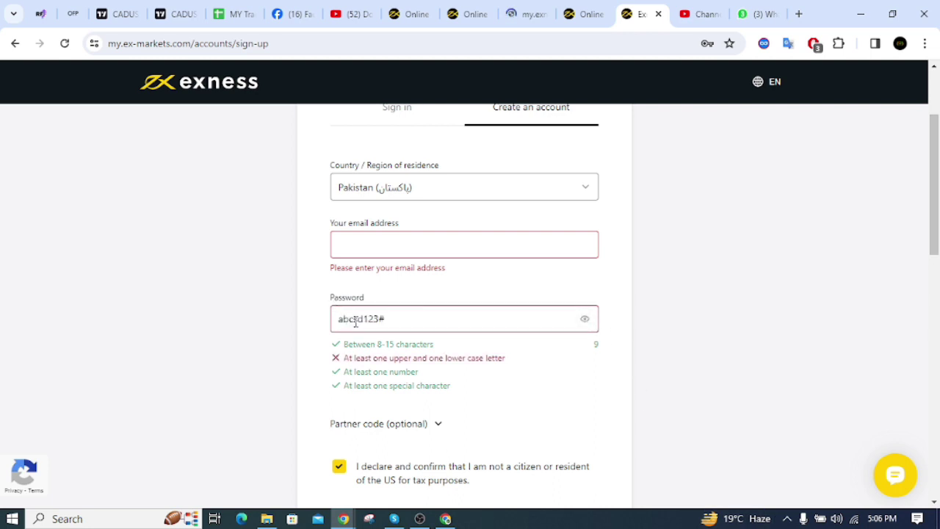
key(BackSpace)
text(a)
key(BackSpace)
text(a)
key(BackSpace)
text(A)
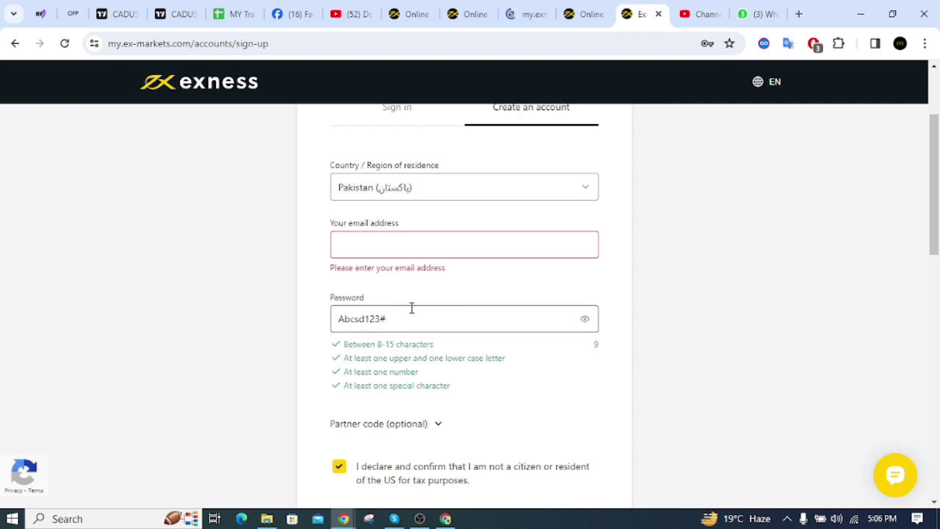
- Try to submit the sign-up form with the email address left empty
scroll(448, 345, down, 1)
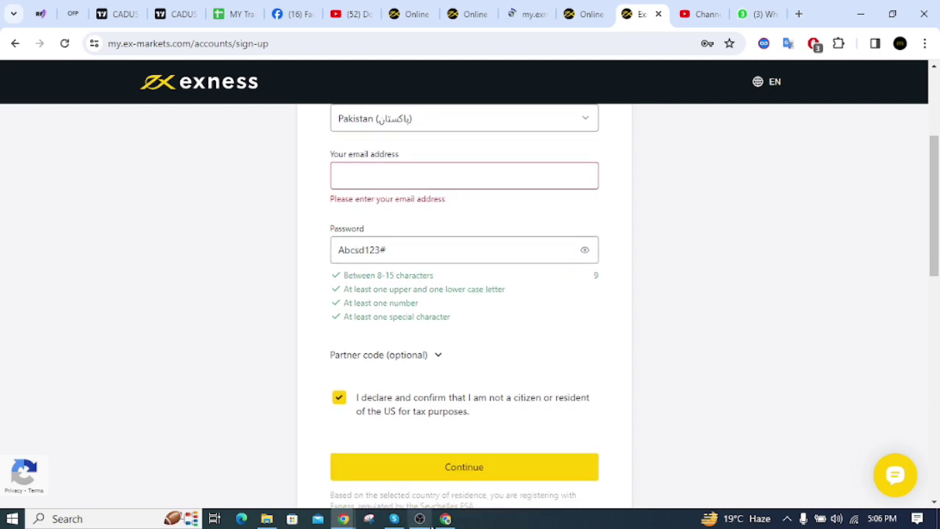
click(454, 467)
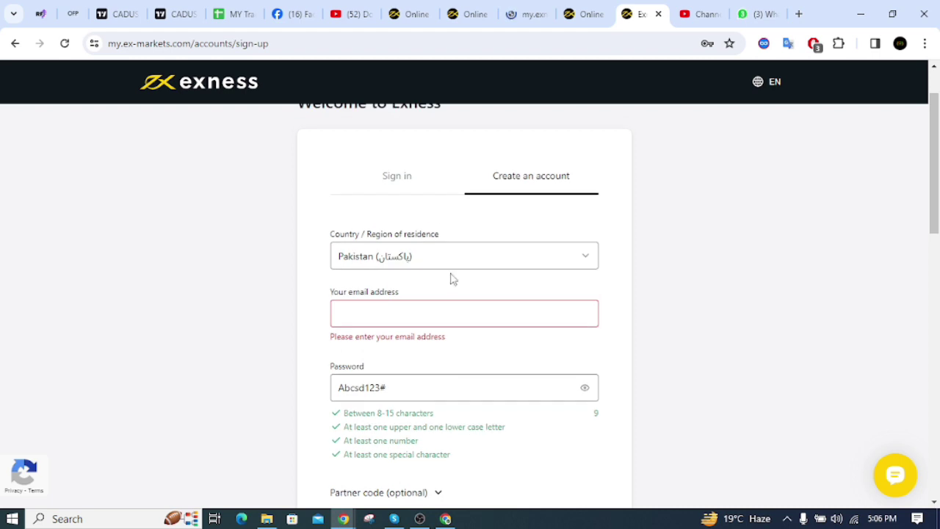
scroll(415, 320, down, 2)
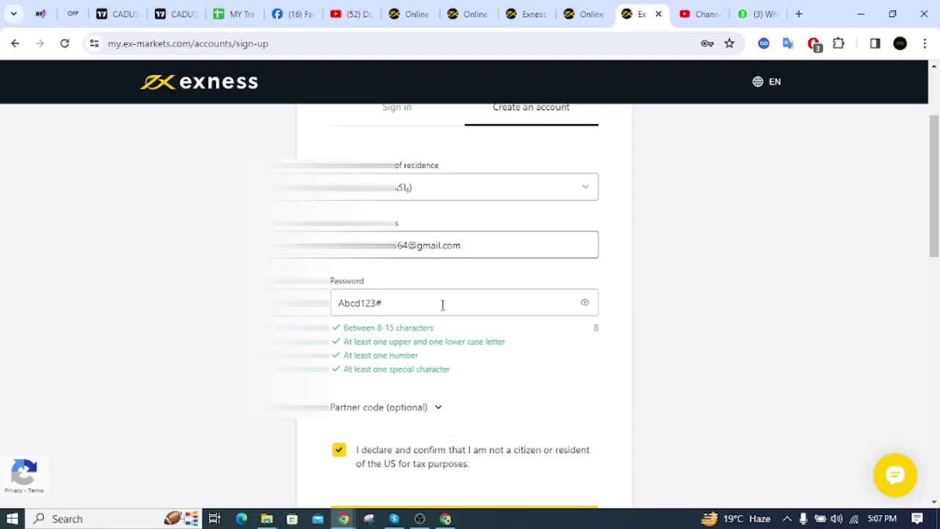
- Check the email, password and tax declaration in the completed sign-up form and submit it
scroll(449, 312, down, 1)
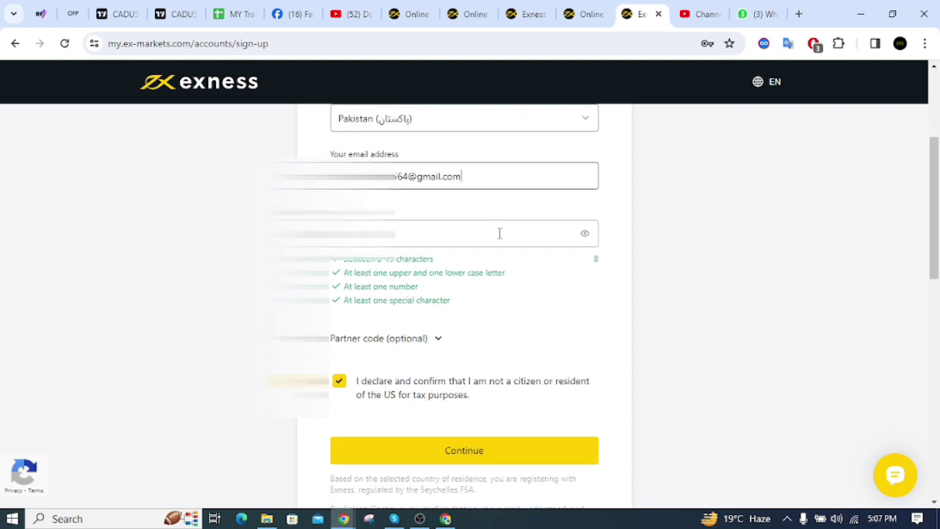
scroll(514, 265, down, 1)
scroll(477, 294, up, 2)
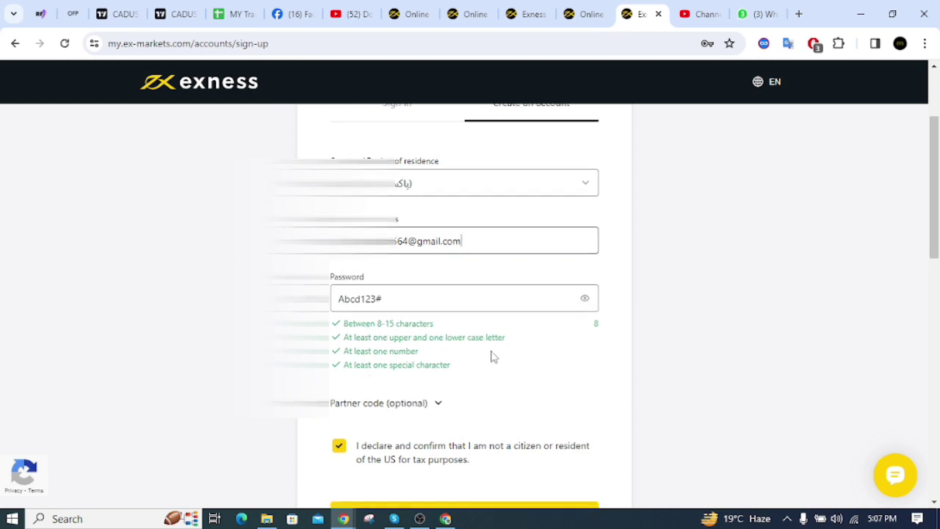
scroll(478, 367, down, 2)
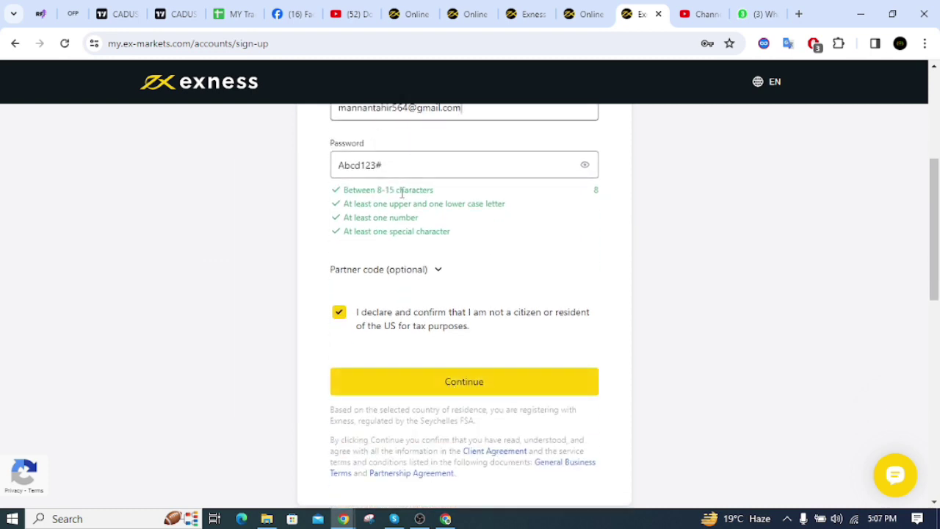
scroll(404, 205, up, 2)
scroll(477, 220, down, 2)
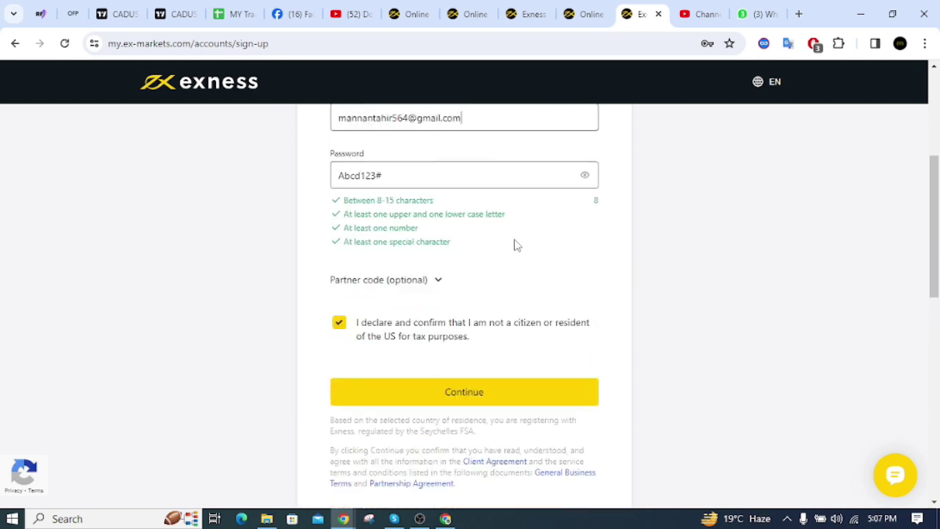
click(469, 394)
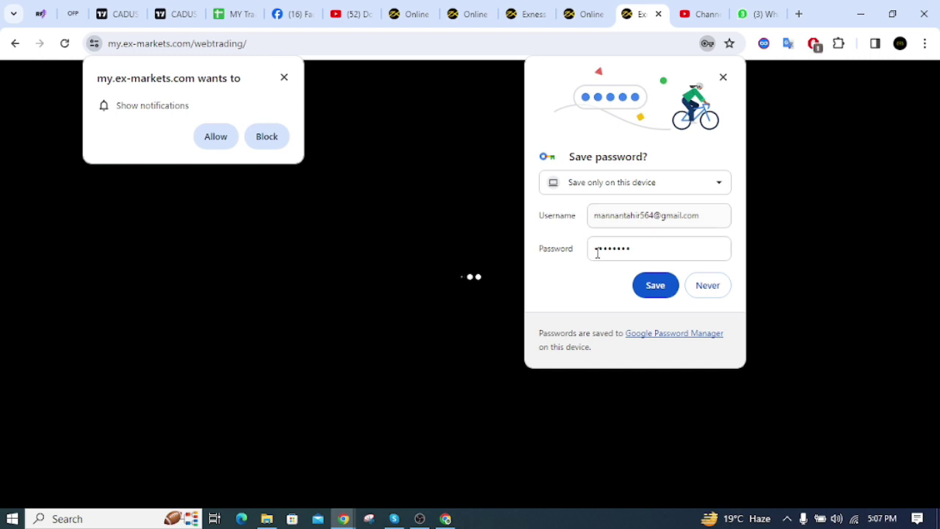
- Dismiss the notification and save-password prompts, and choose the Real Account to open its deposit page
click(284, 78)
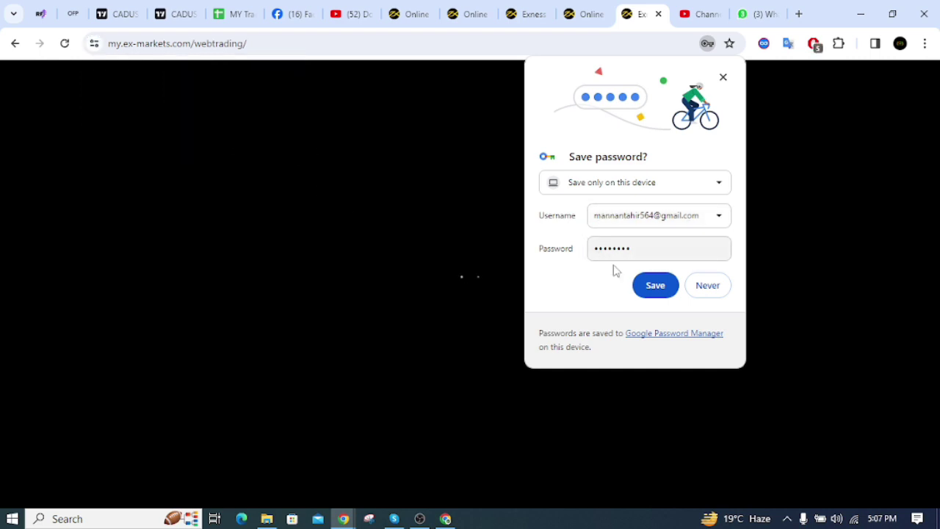
click(723, 77)
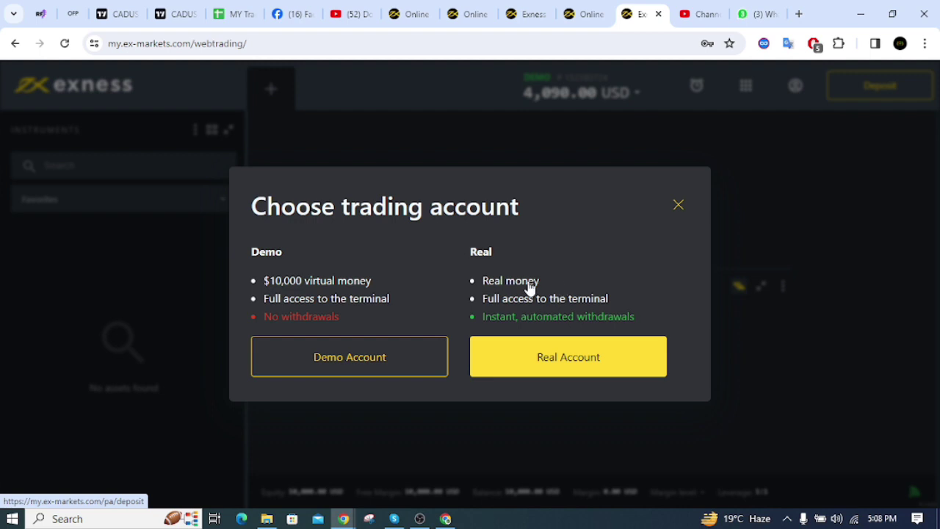
click(557, 361)
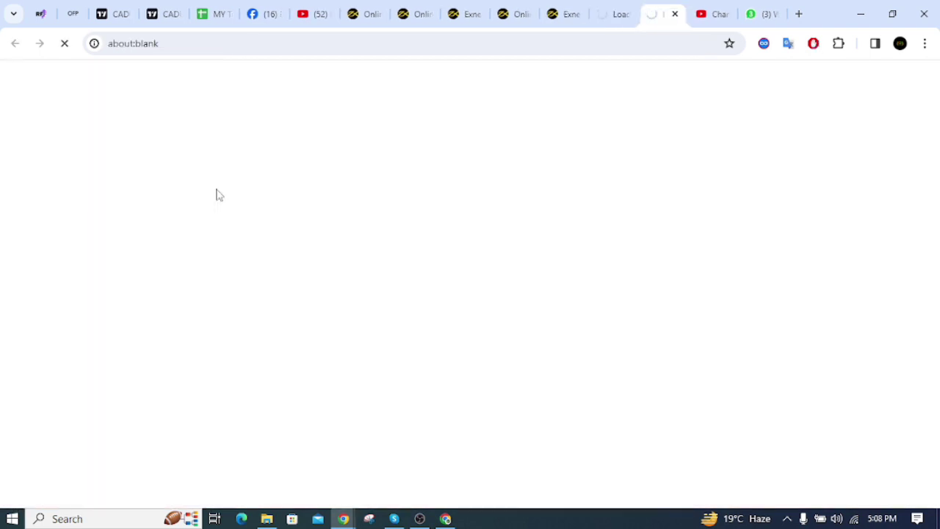
click(616, 13)
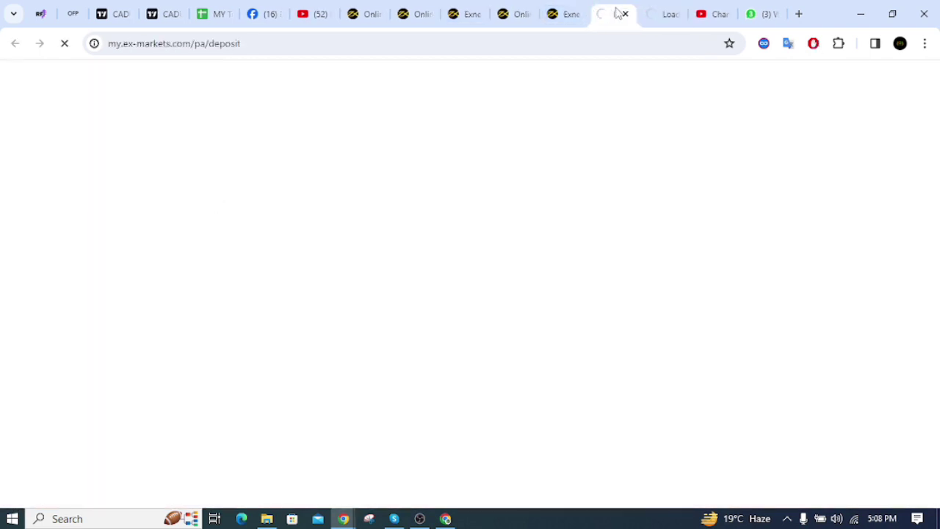
- Examine the trading account's balance details and the payment methods offered on the deposit page
click(574, 21)
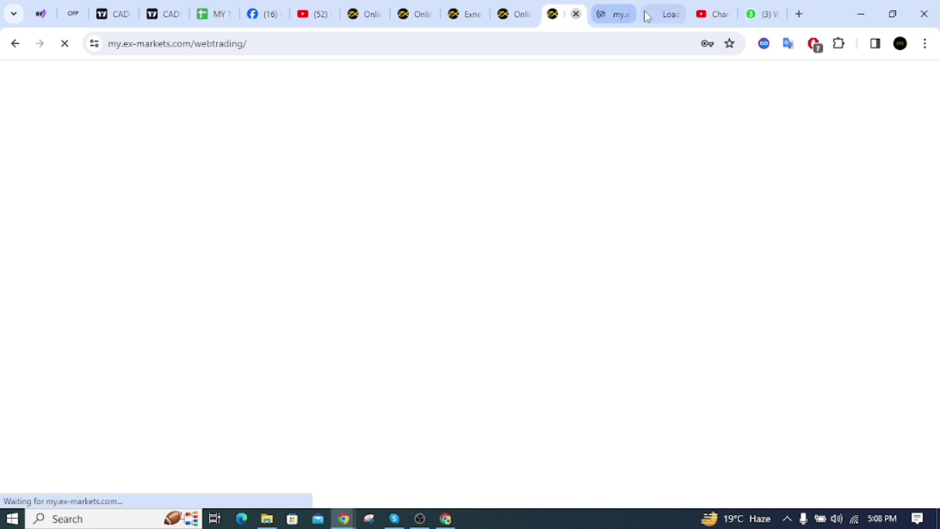
click(646, 16)
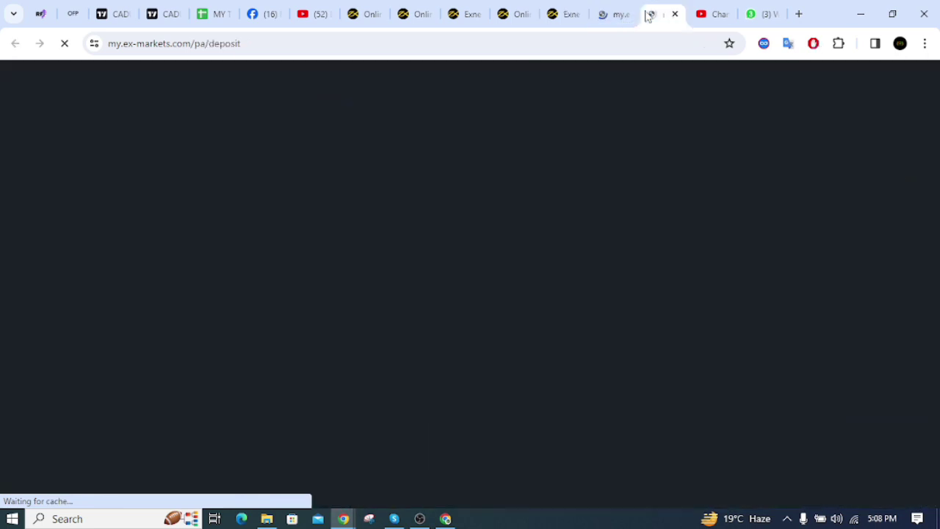
click(602, 9)
click(651, 17)
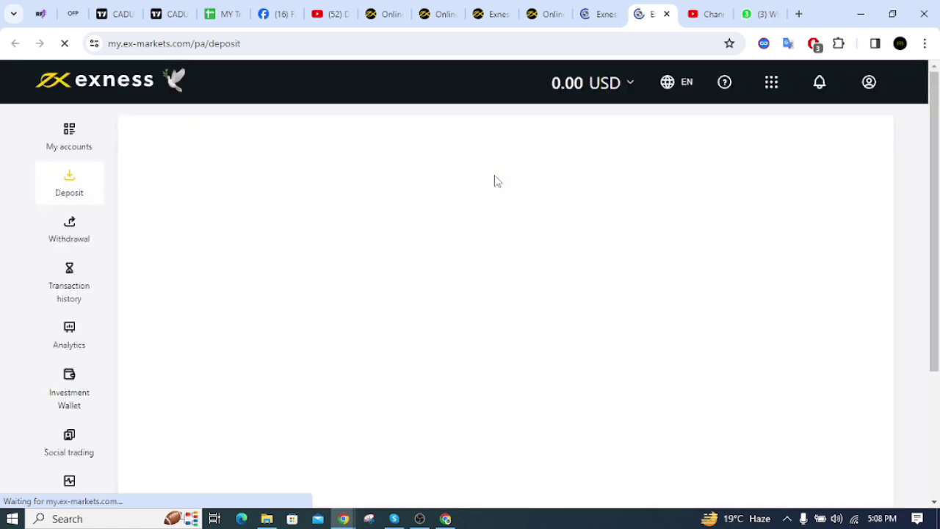
click(621, 90)
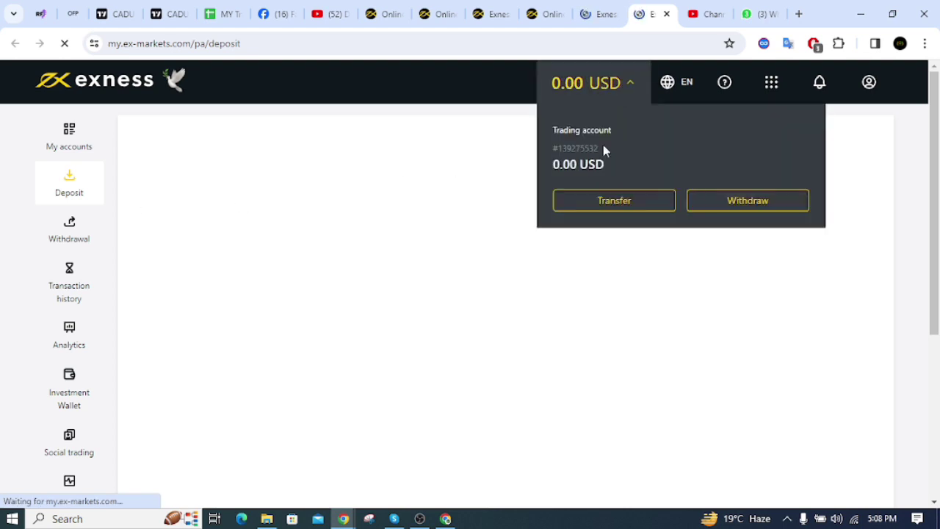
drag(598, 148, 586, 149)
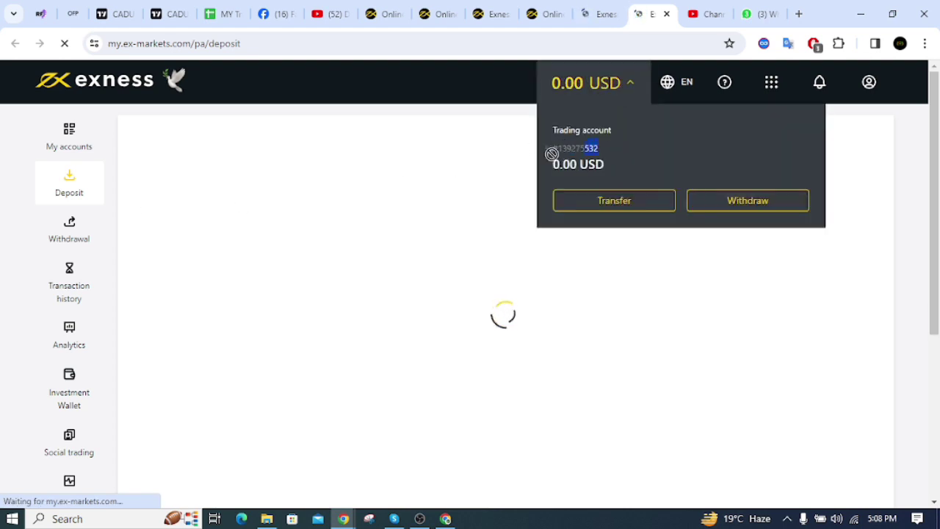
scroll(428, 195, down, 1)
scroll(438, 187, down, 2)
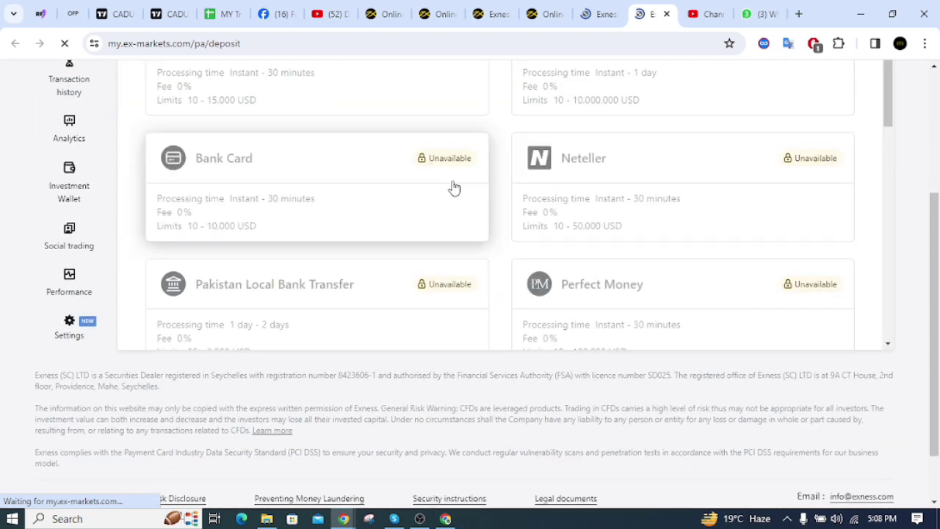
scroll(453, 186, up, 2)
scroll(481, 192, up, 2)
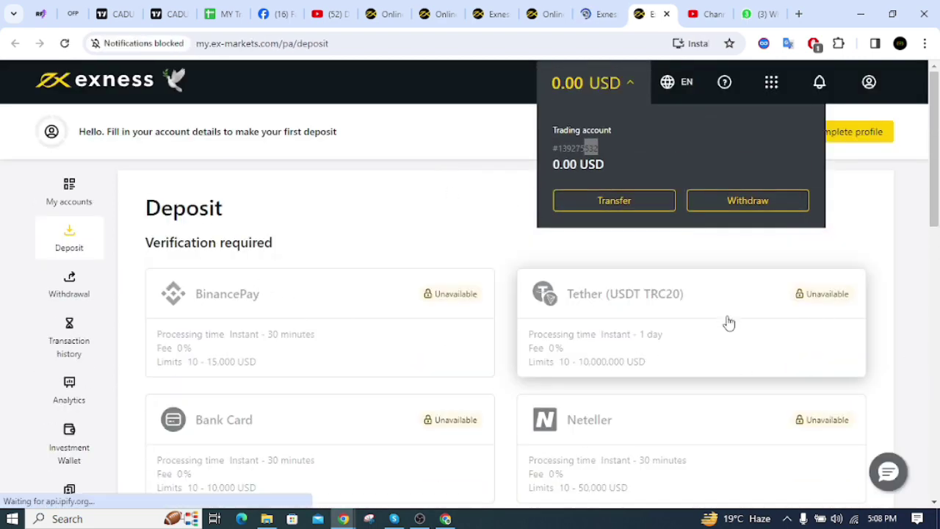
scroll(698, 352, down, 3)
scroll(440, 331, up, 3)
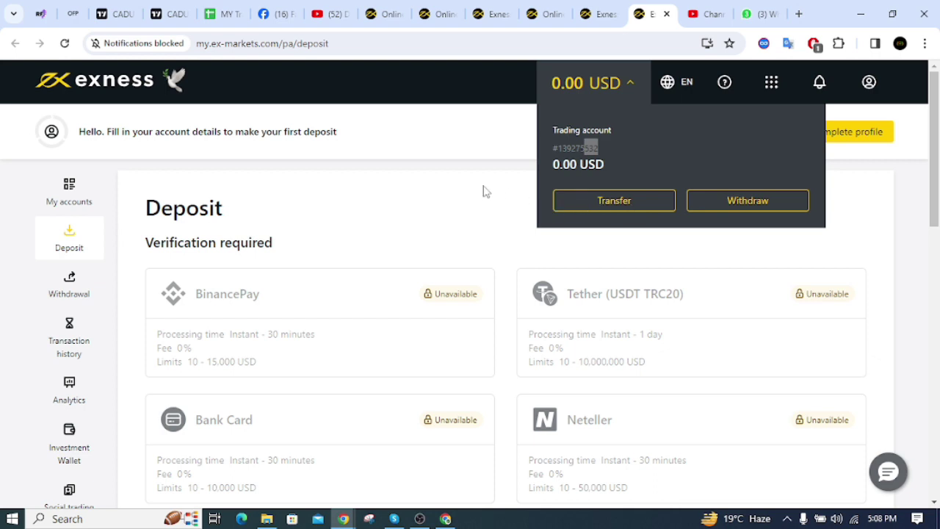
- Close the balance details, start completing the profile and confirm the email address with the emailed verification code
click(866, 168)
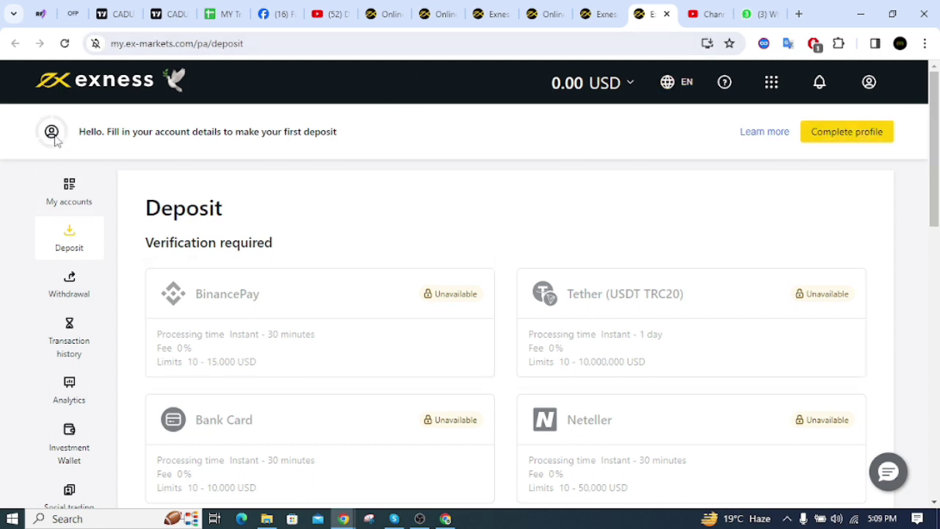
click(858, 127)
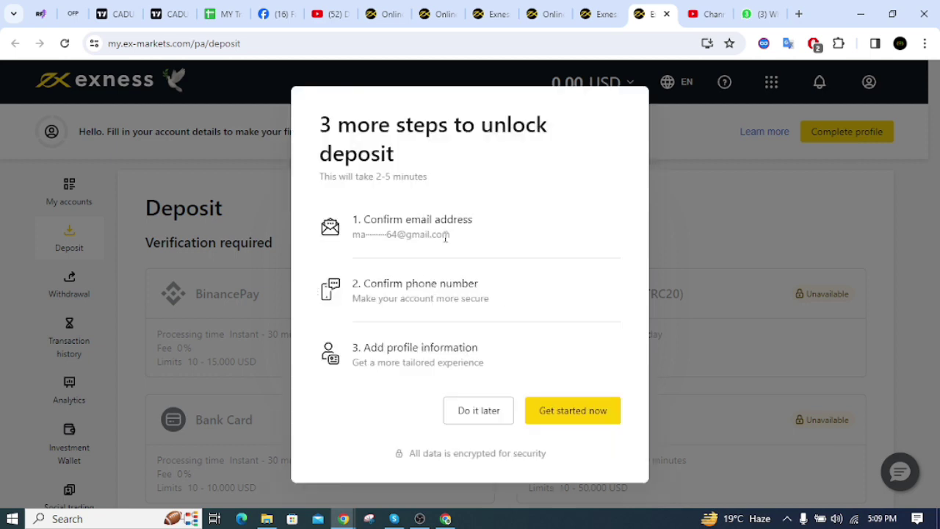
click(585, 424)
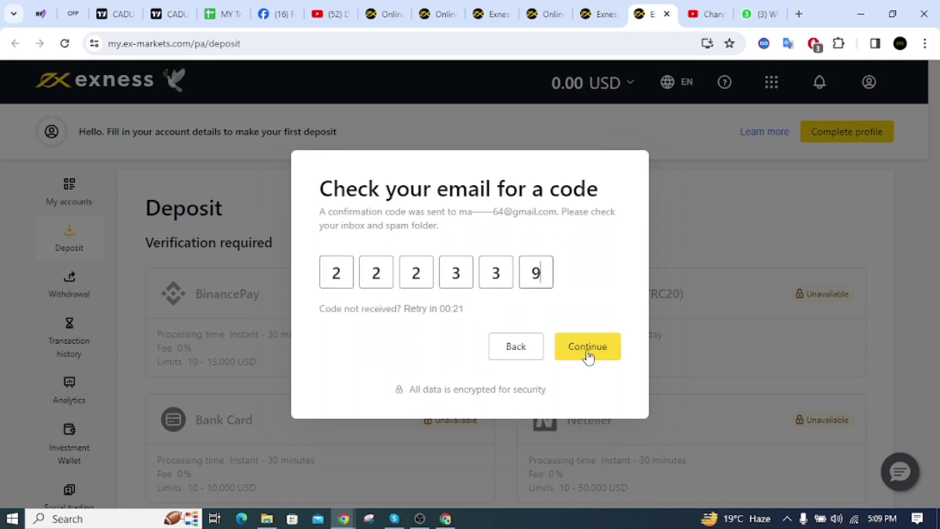
click(587, 351)
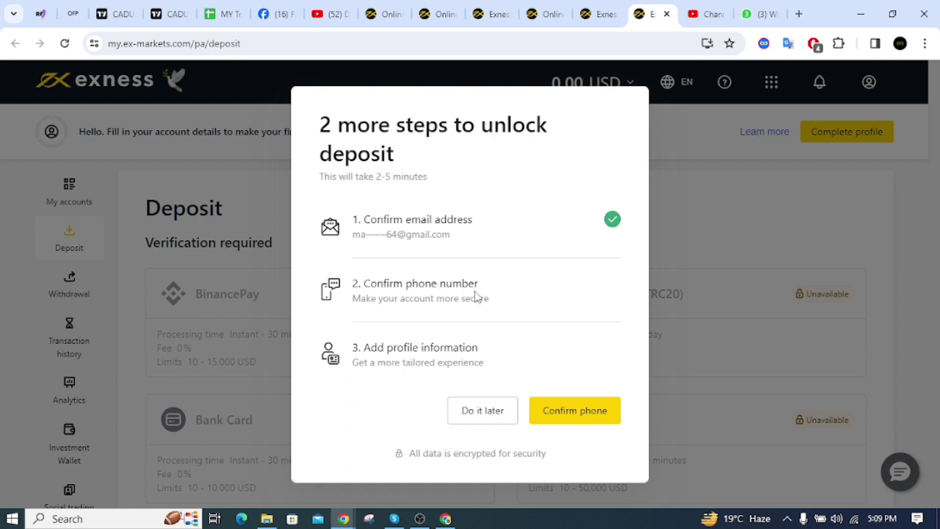
- Confirm the phone number by entering it and submitting the verification code received for it
click(578, 413)
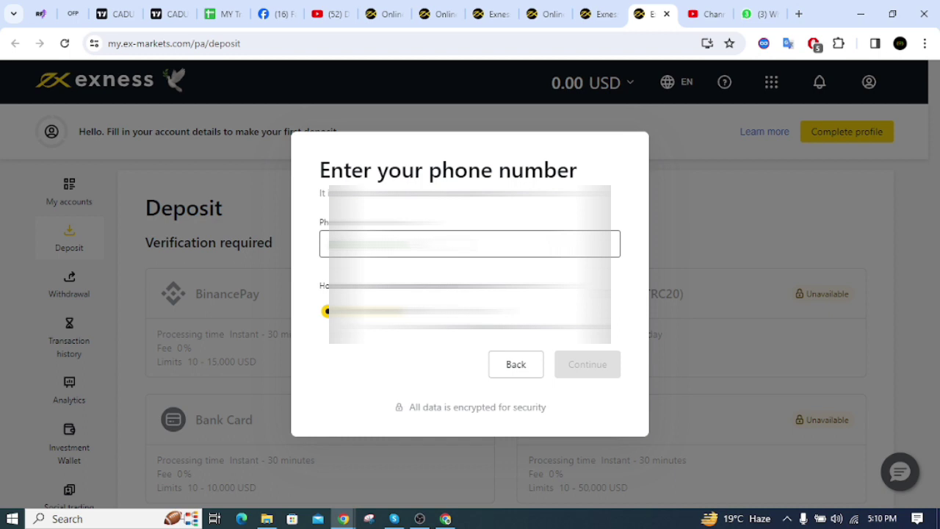
text(0)
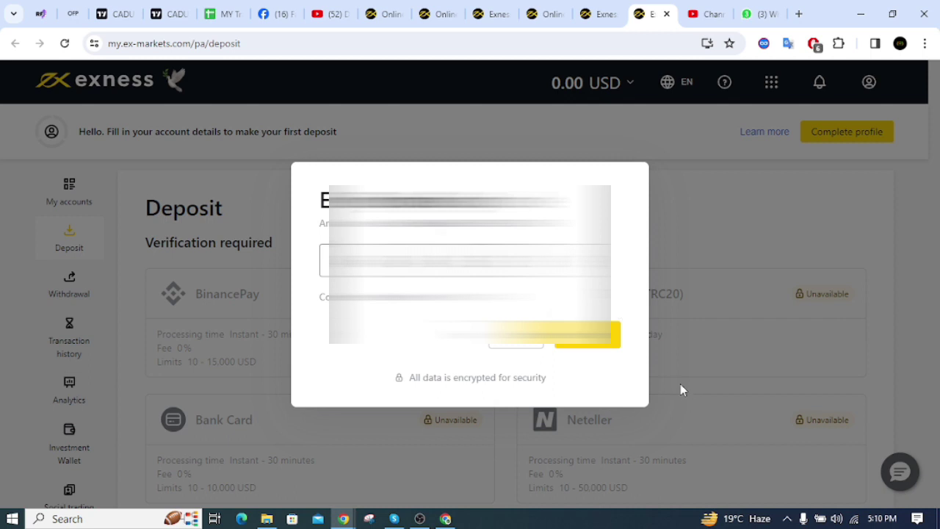
click(591, 344)
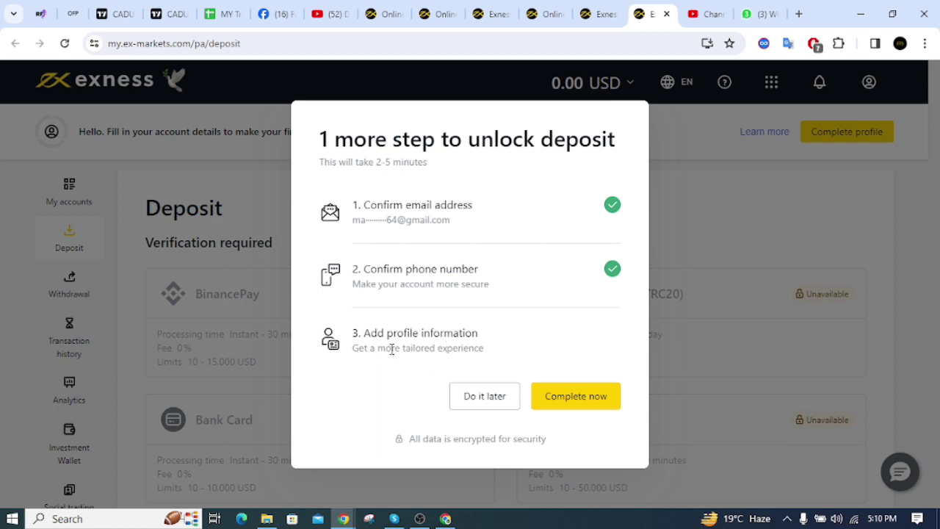
- Open the profile information form and look through its name, date of birth, residential address and gender fields
click(580, 401)
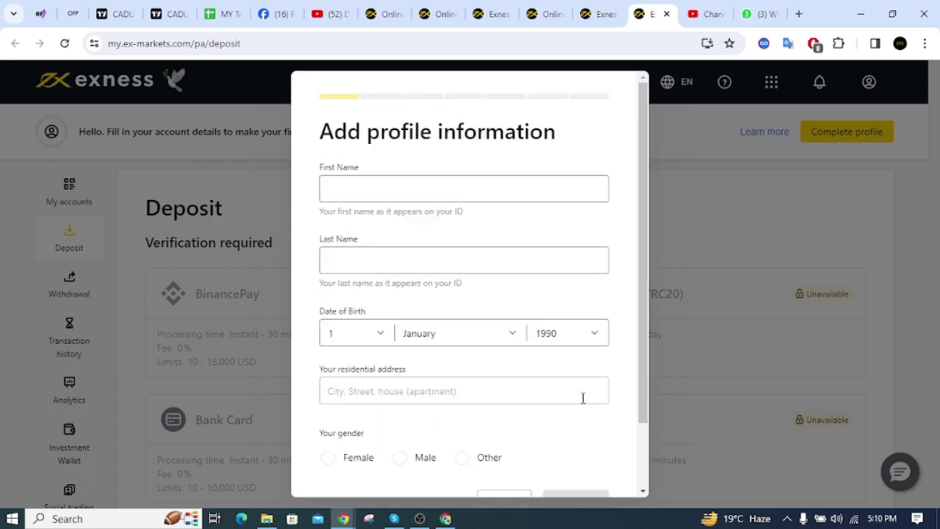
click(382, 195)
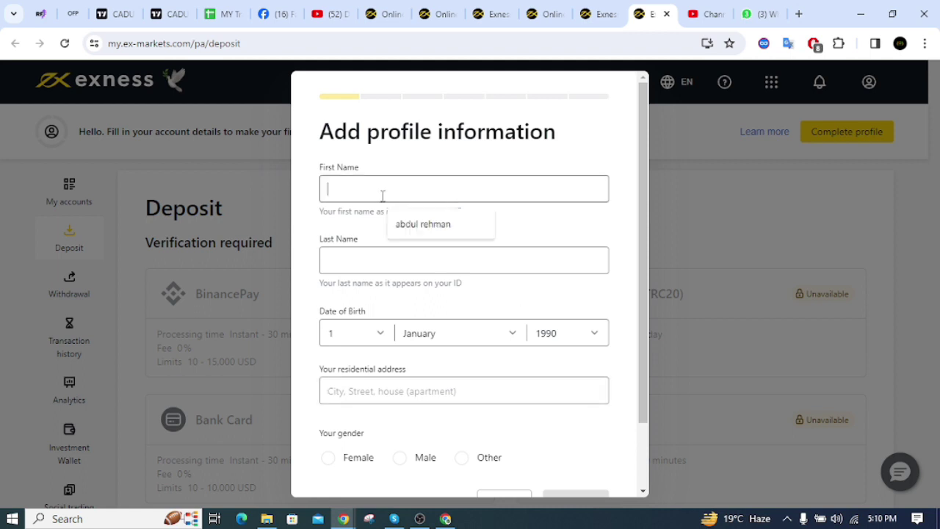
click(381, 266)
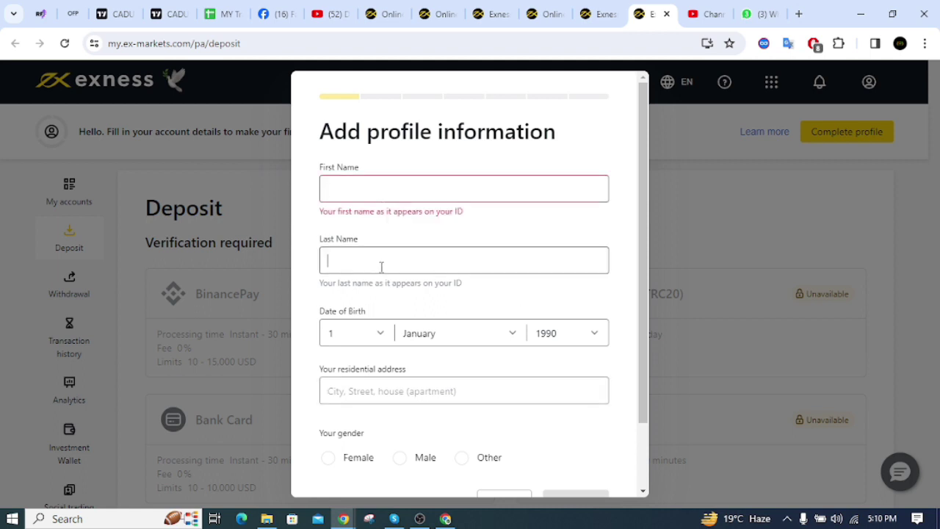
scroll(404, 335, down, 1)
click(387, 311)
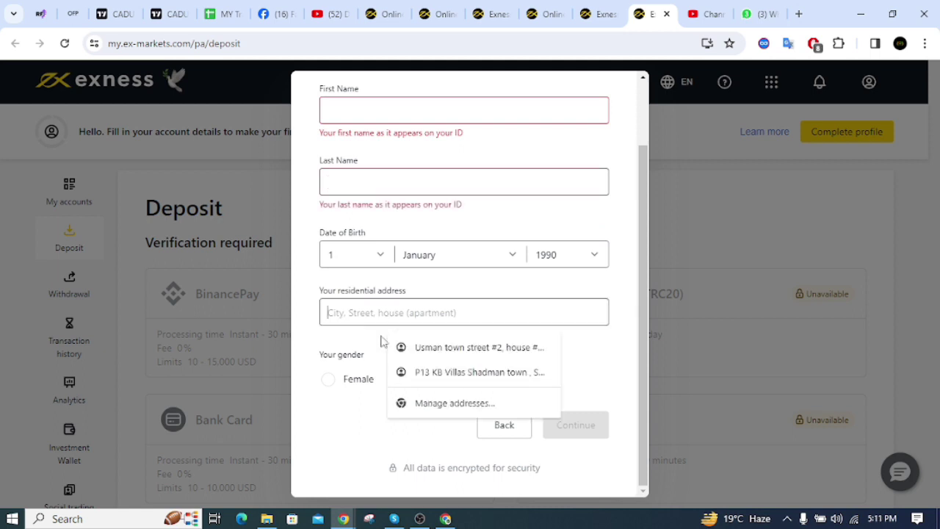
click(330, 405)
scroll(385, 308, up, 1)
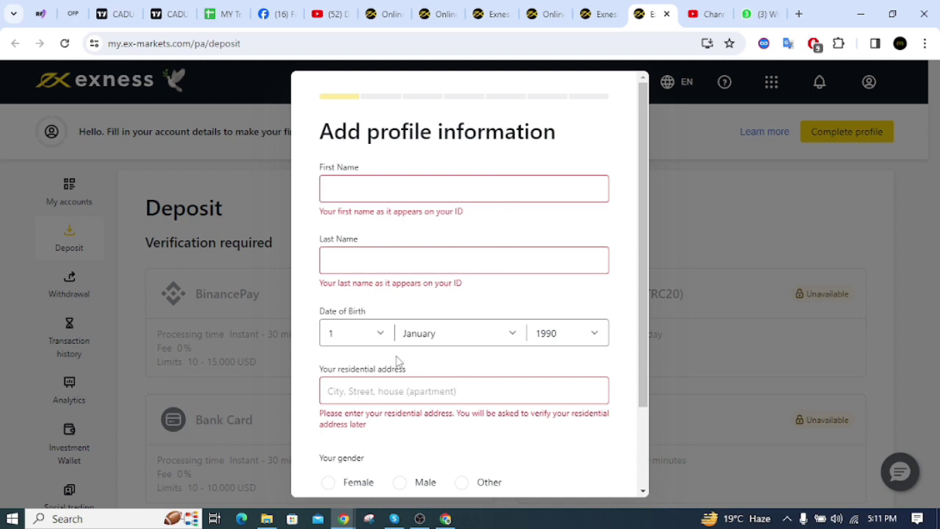
scroll(397, 361, down, 1)
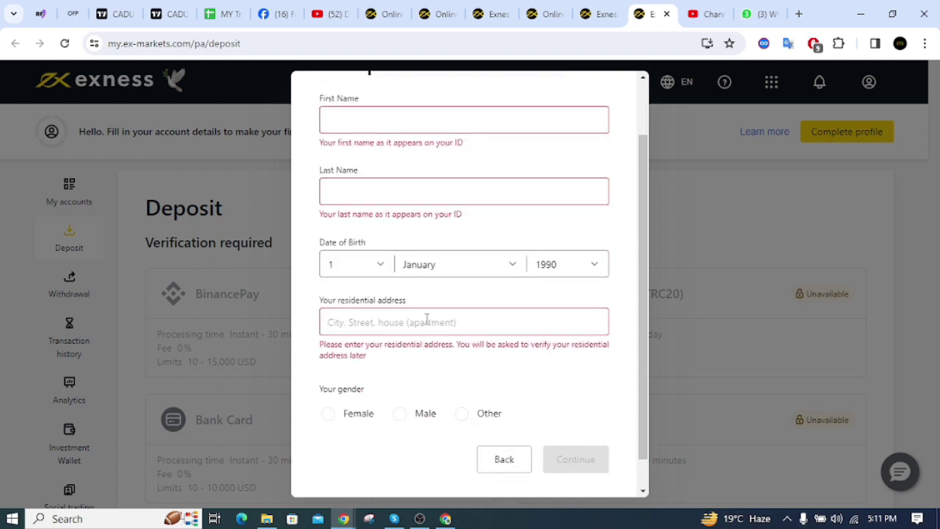
scroll(395, 208, up, 1)
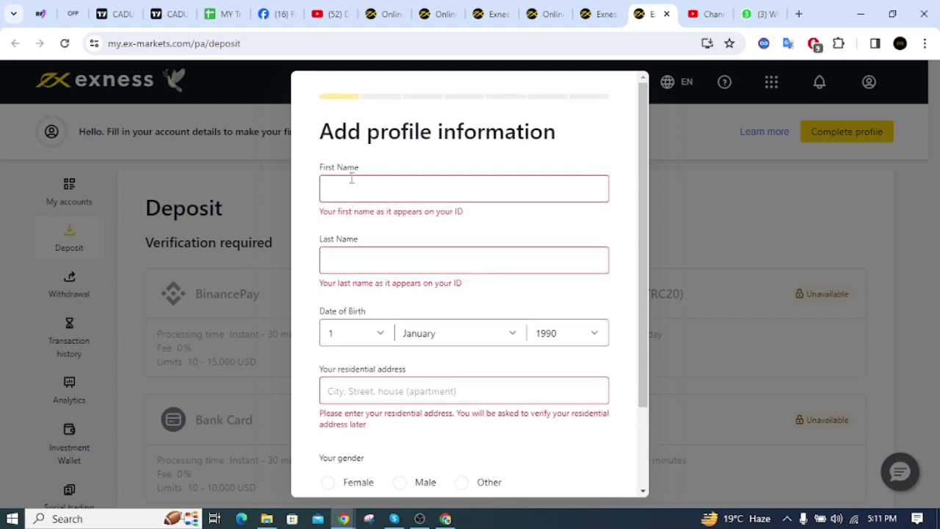
scroll(380, 393, down, 1)
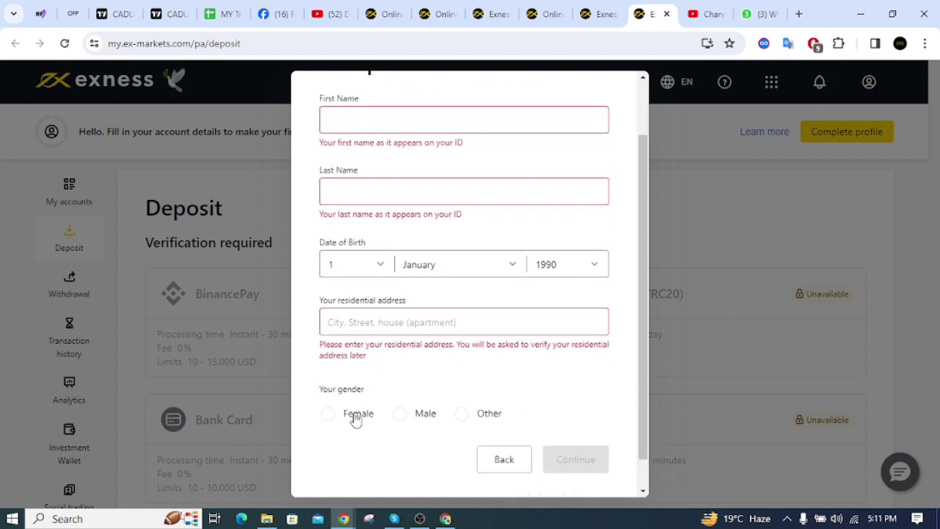
- Fill in the first name, last name, date of birth and residential address, set the gender to Male, and submit the form
click(402, 414)
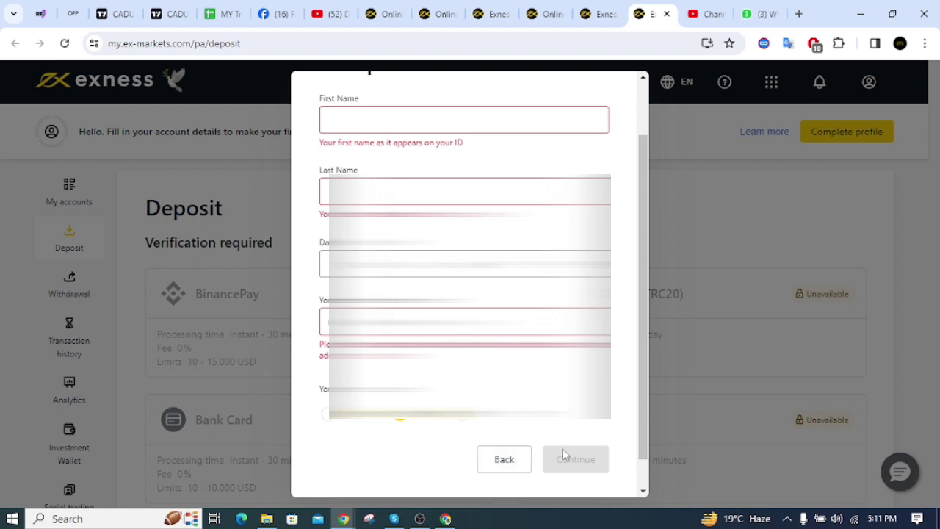
scroll(464, 294, up, 1)
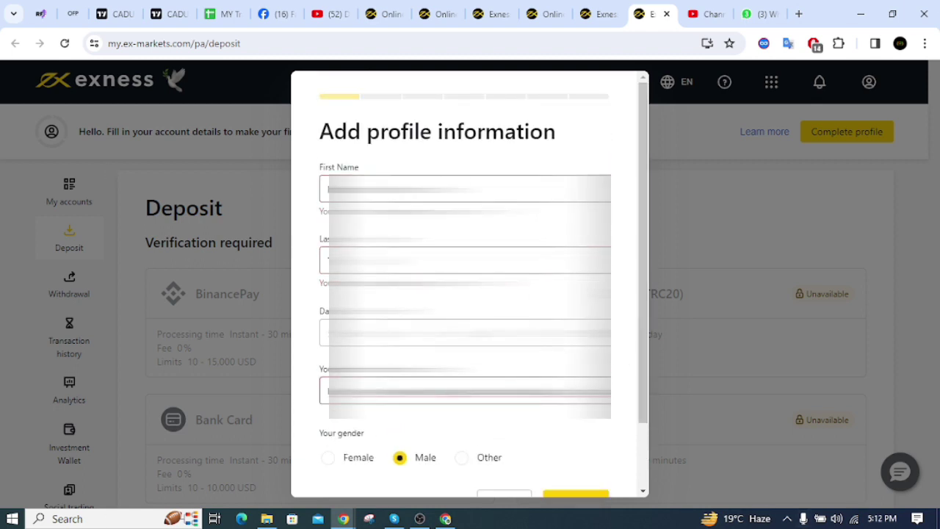
scroll(464, 293, down, 1)
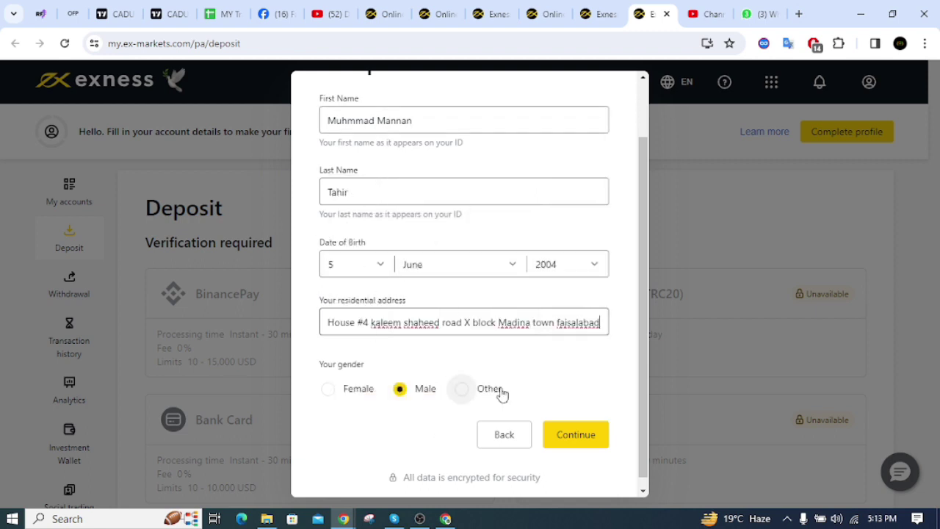
click(595, 436)
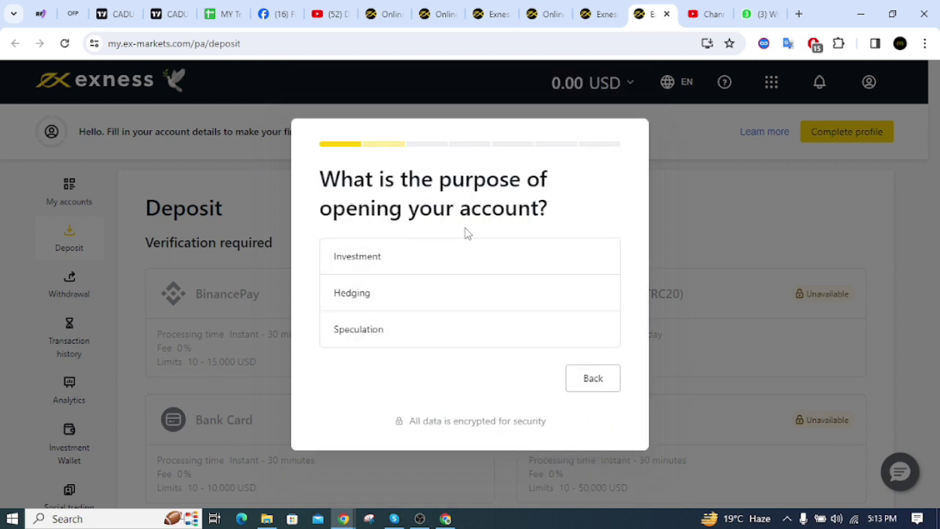
- Choose Investment as the purpose of the account and Savings as the source of income and wealth
click(473, 261)
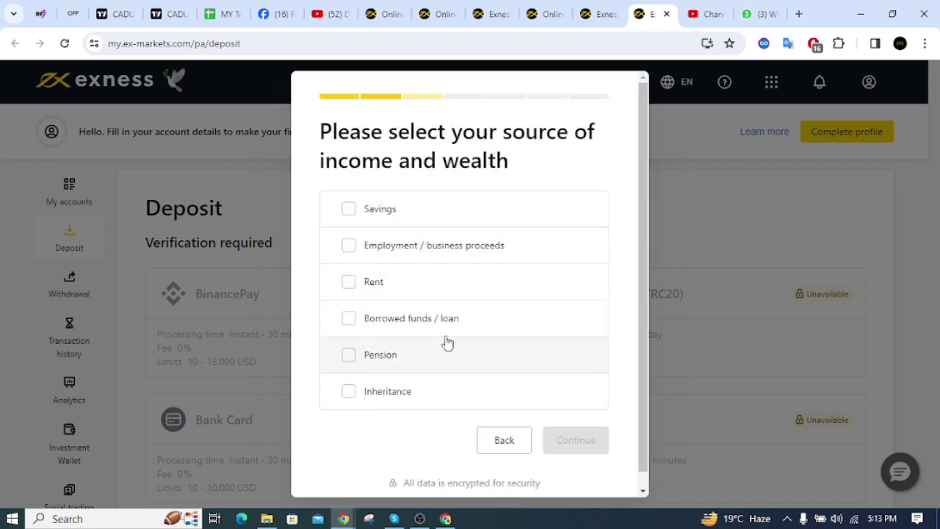
click(439, 214)
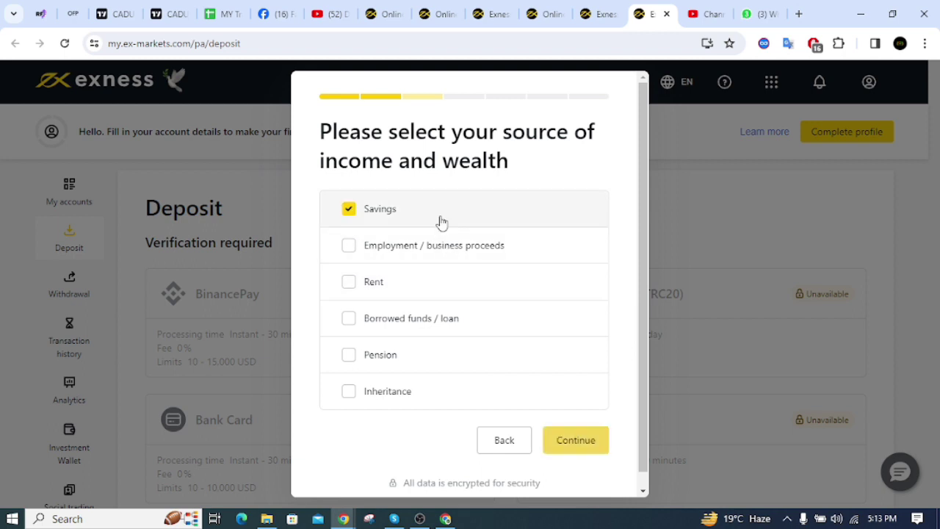
click(576, 439)
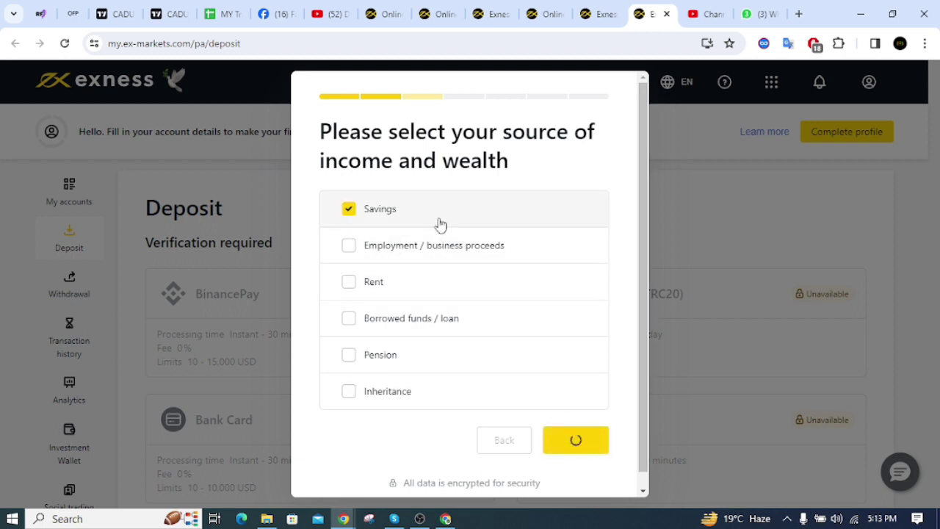
- Choose $0 - $20,000 as the total wealth, going back to the question and selecting the same range again
click(439, 396)
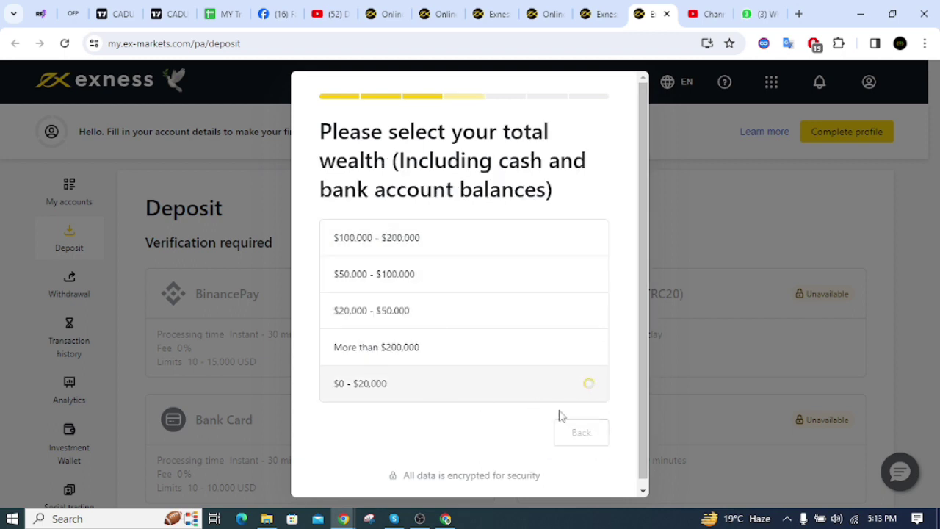
click(578, 436)
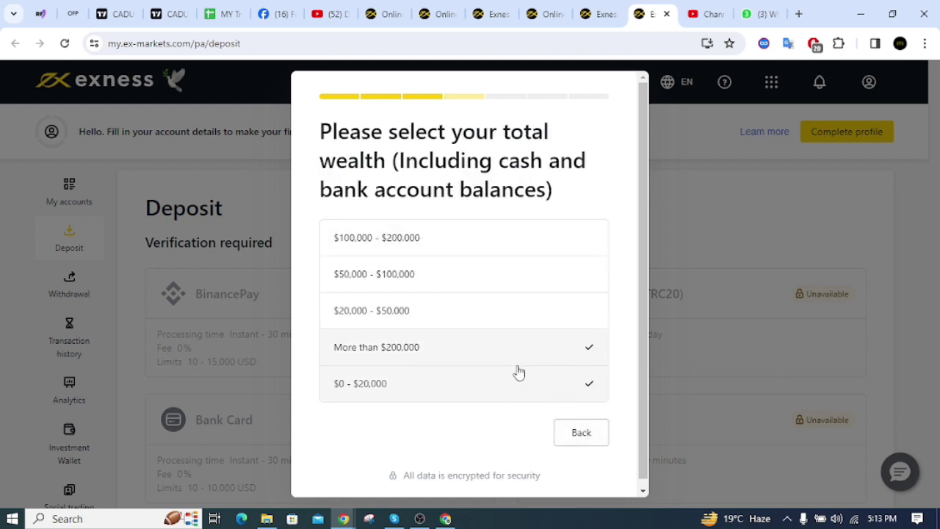
scroll(511, 382, down, 1)
click(501, 390)
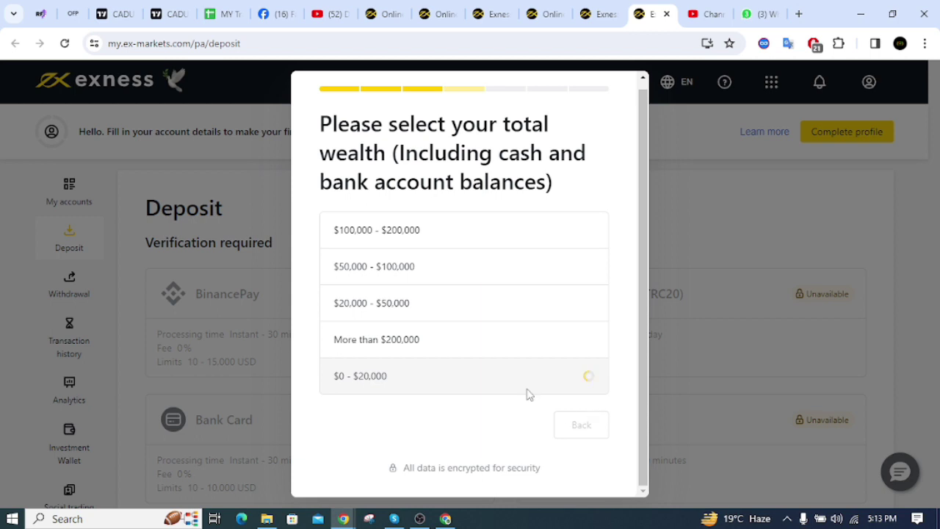
click(587, 437)
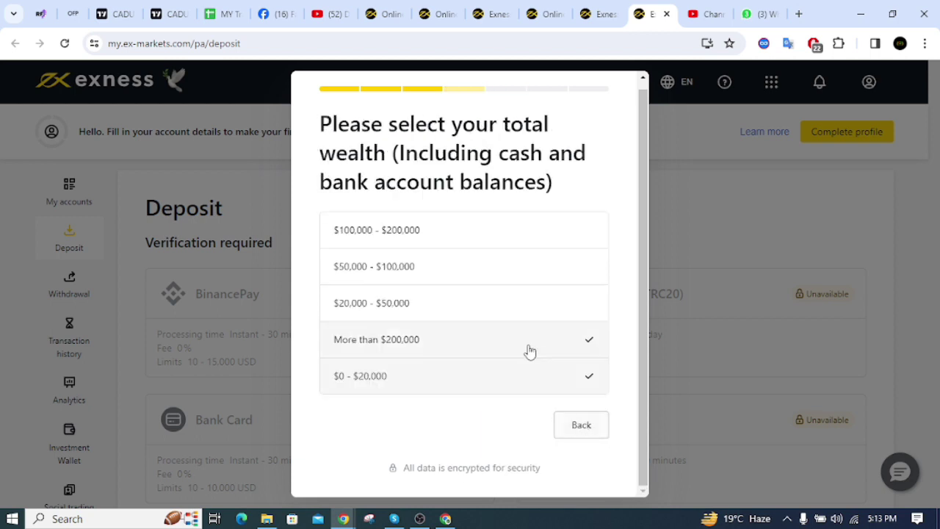
click(563, 389)
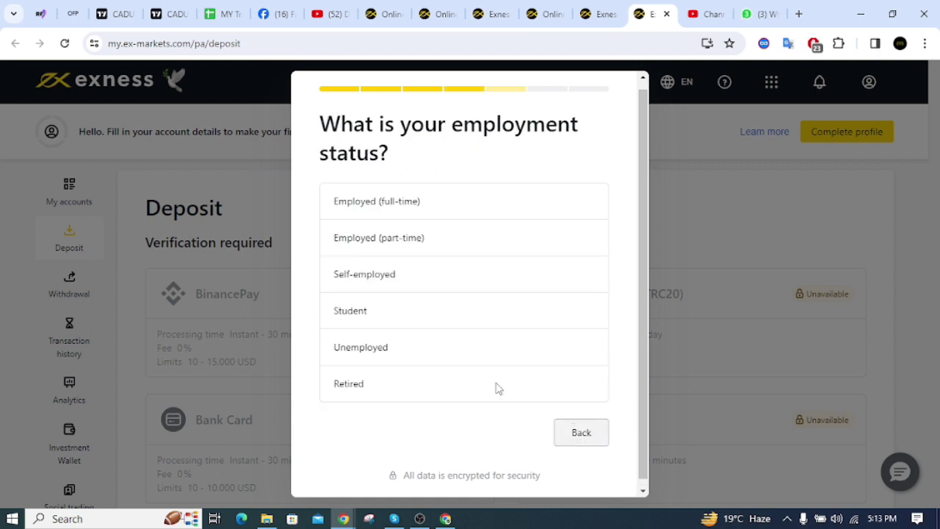
- Answer the employment status question with Self-employed and set the yearly income after taxes to 0 USD - 5,000 USD
click(438, 275)
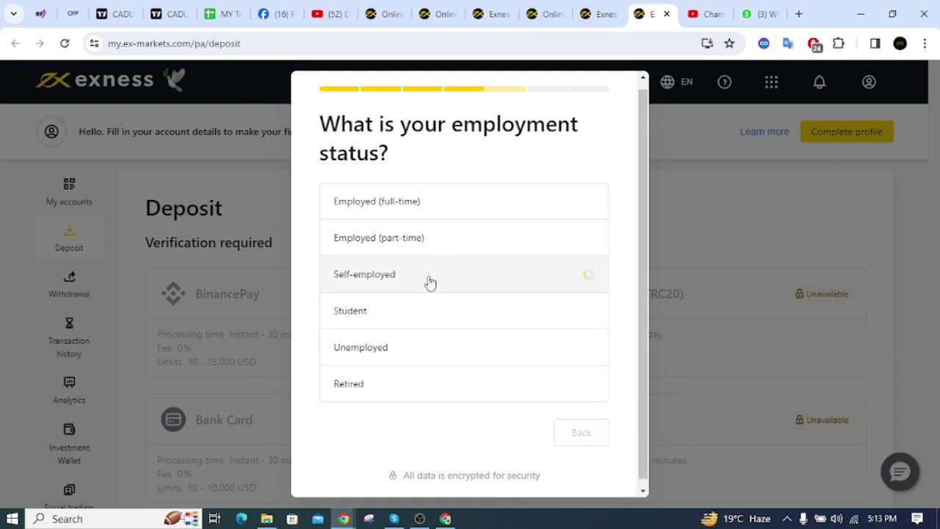
click(432, 425)
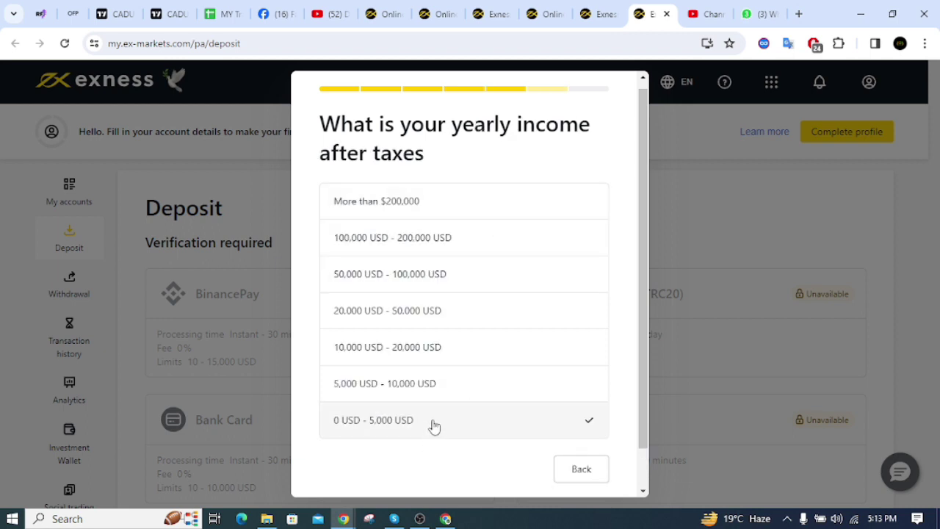
- Choose 40-100 trades as the real-money CFD trading experience and proceed to the deposit page
click(528, 254)
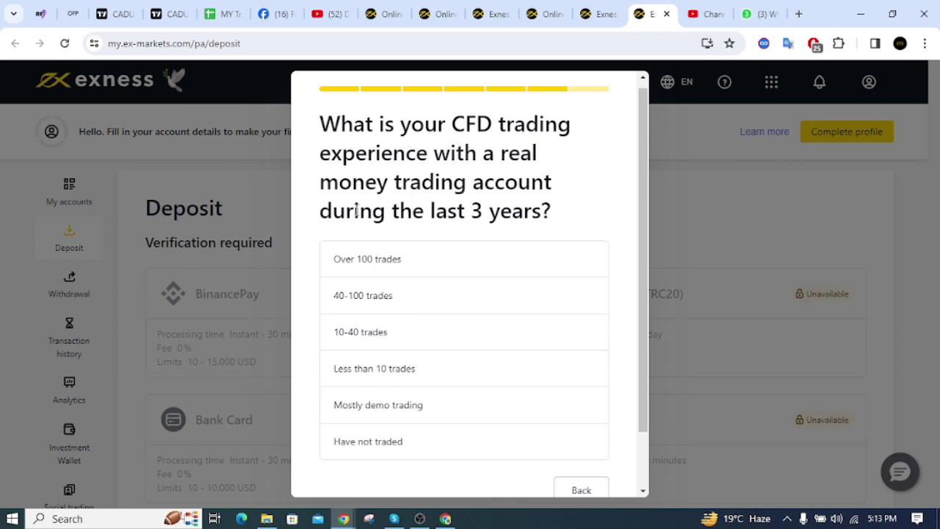
click(500, 300)
click(490, 332)
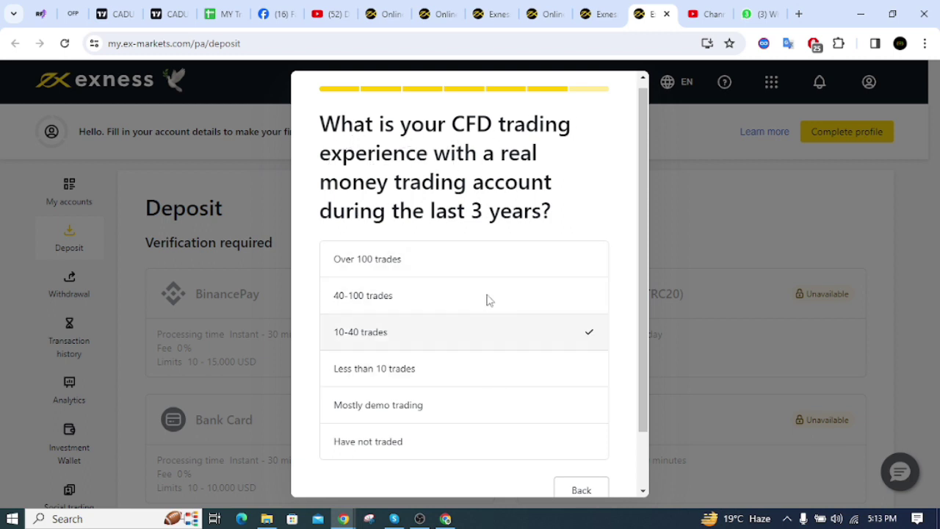
click(496, 311)
click(492, 334)
click(483, 373)
click(482, 411)
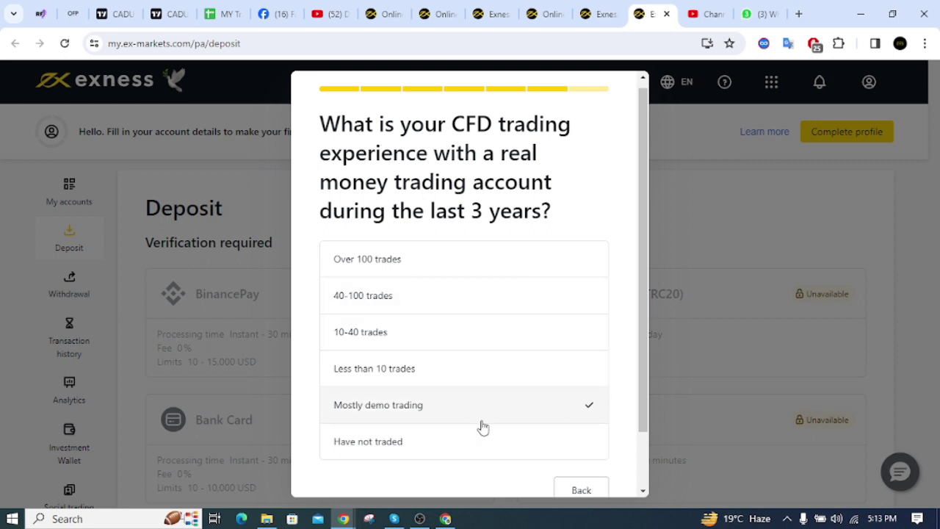
click(481, 332)
click(492, 305)
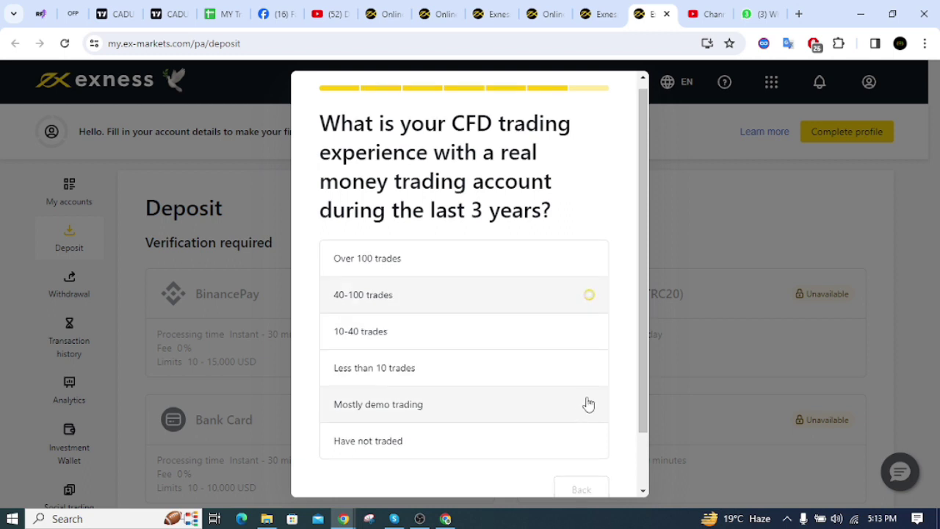
scroll(565, 341, down, 2)
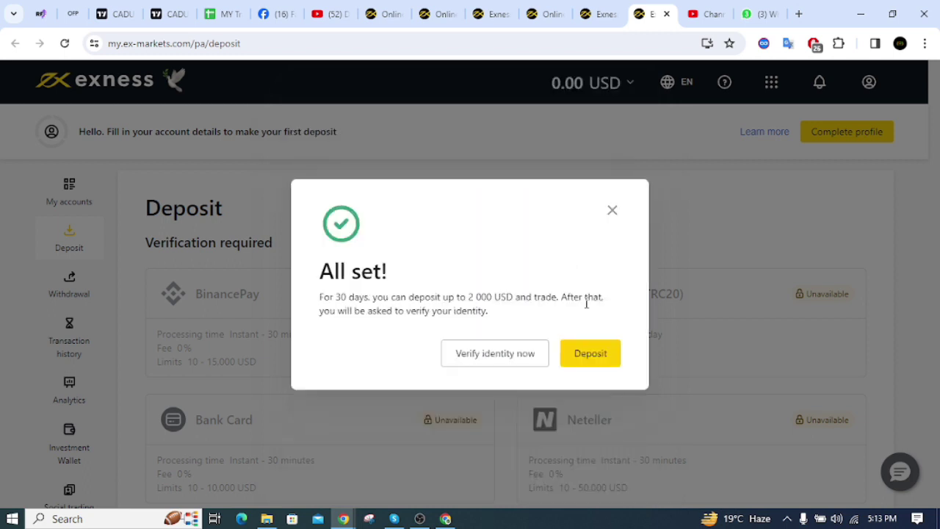
click(589, 355)
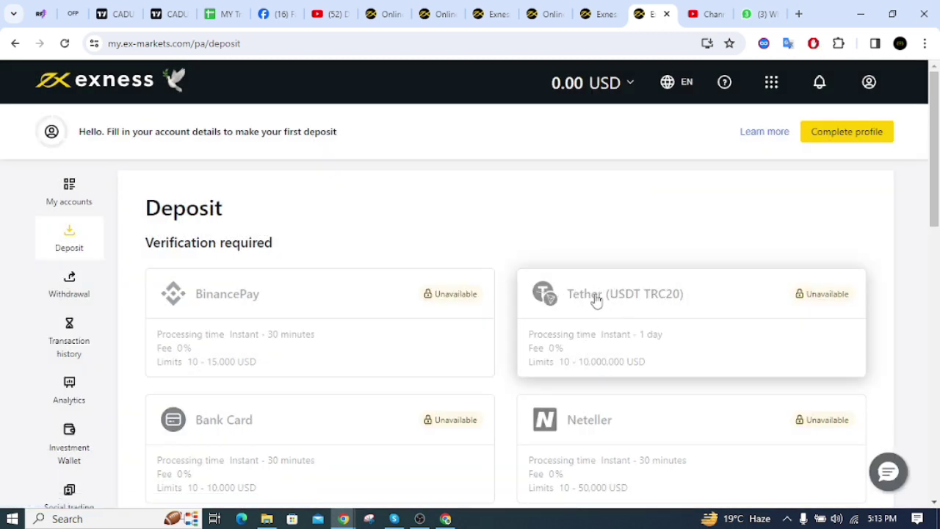
- Continue the profile completion to the document upload and select ID card (front and back) as the identity document
click(844, 137)
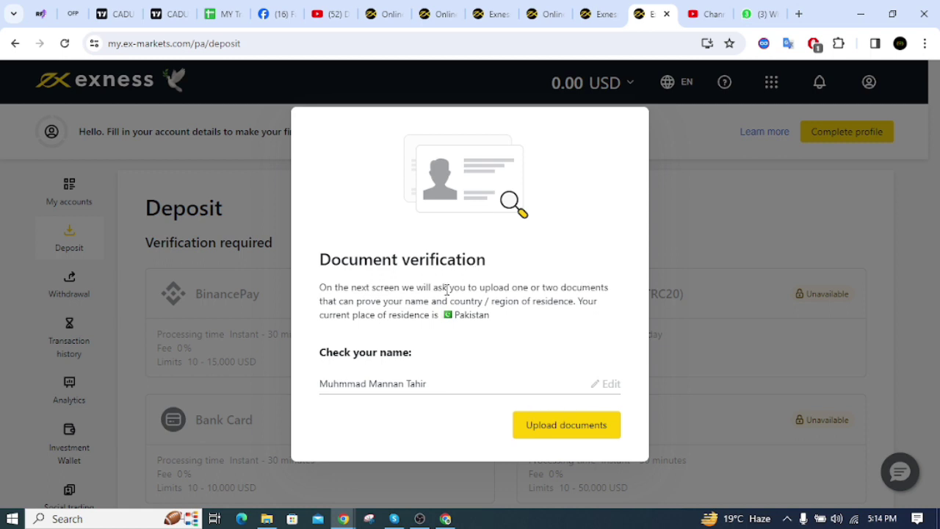
click(552, 430)
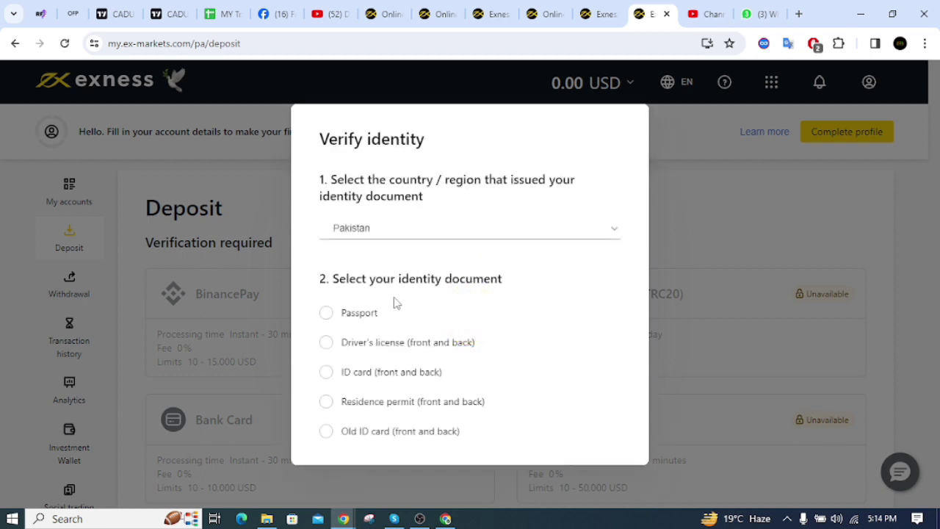
click(326, 372)
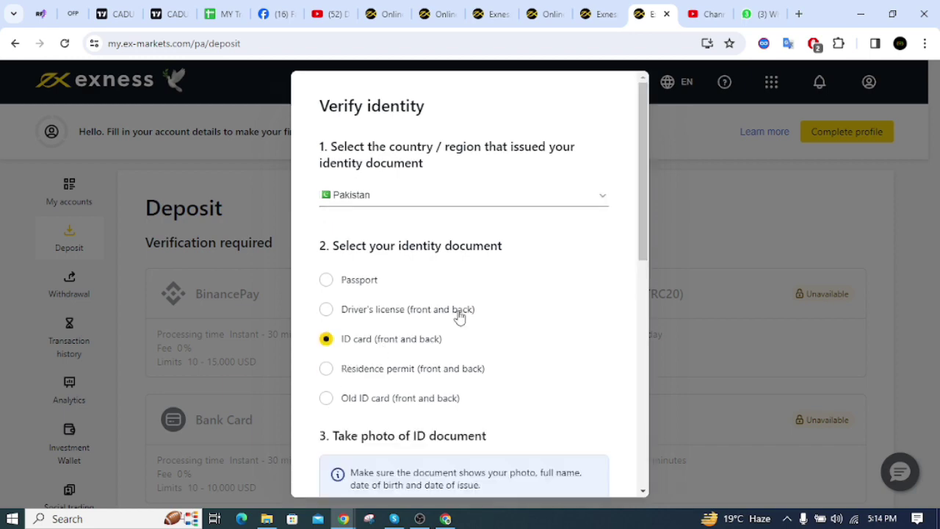
- Look through the identity verification form, examining the document choices, photo requirements and the front and back upload areas
scroll(459, 316, down, 10)
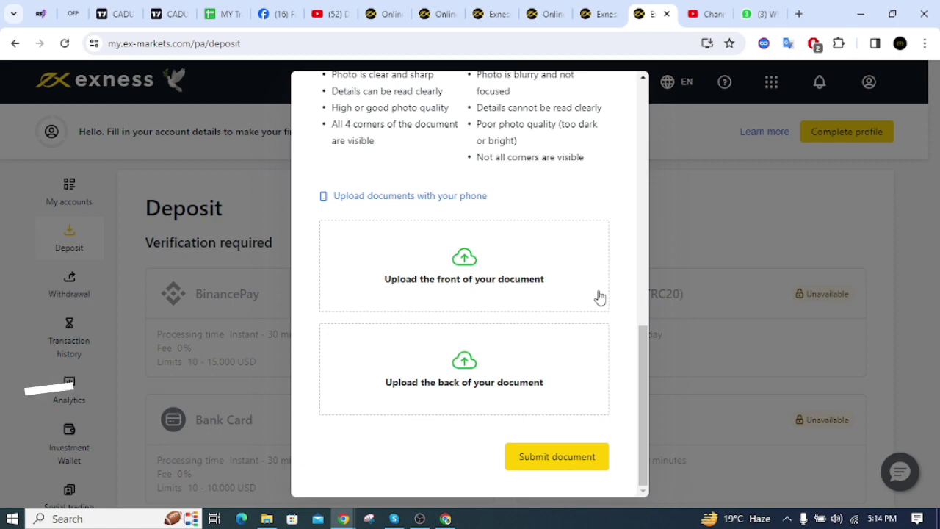
scroll(606, 294, up, 10)
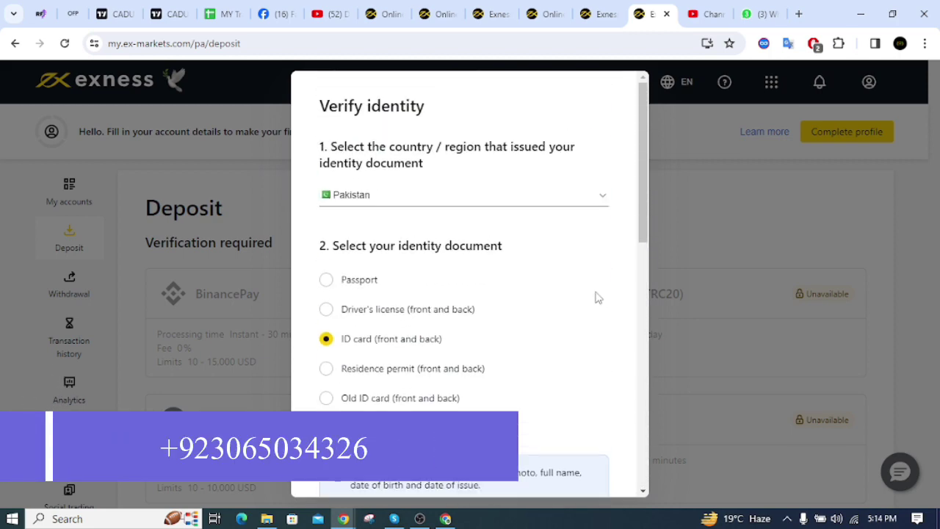
scroll(535, 380, down, 5)
scroll(507, 360, down, 4)
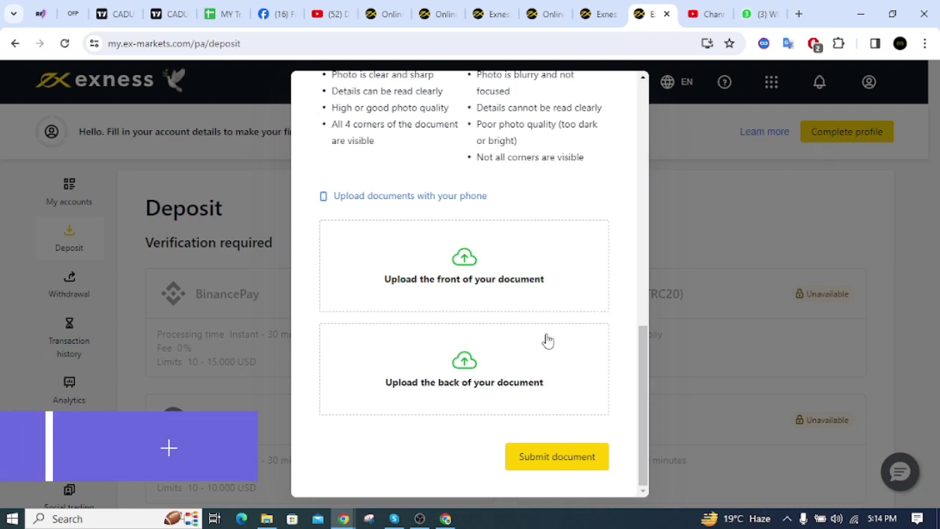
scroll(543, 340, up, 9)
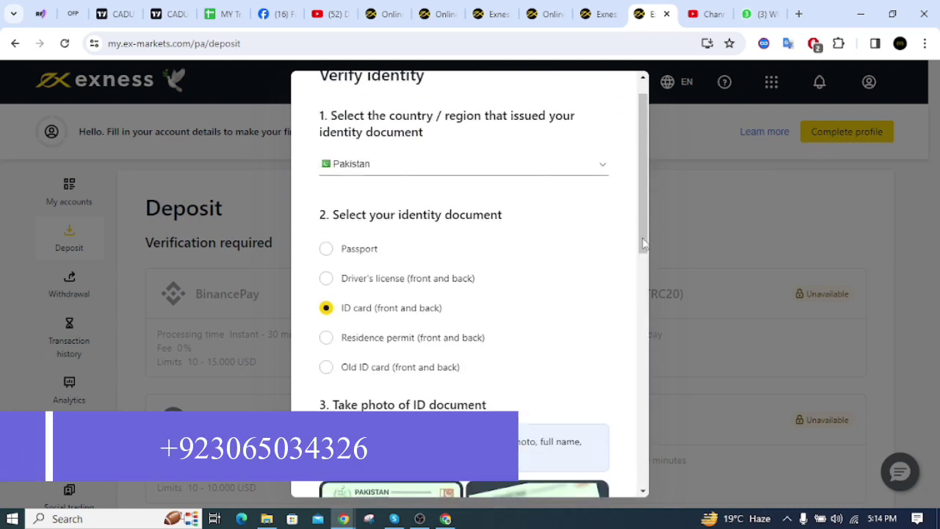
scroll(583, 357, down, 8)
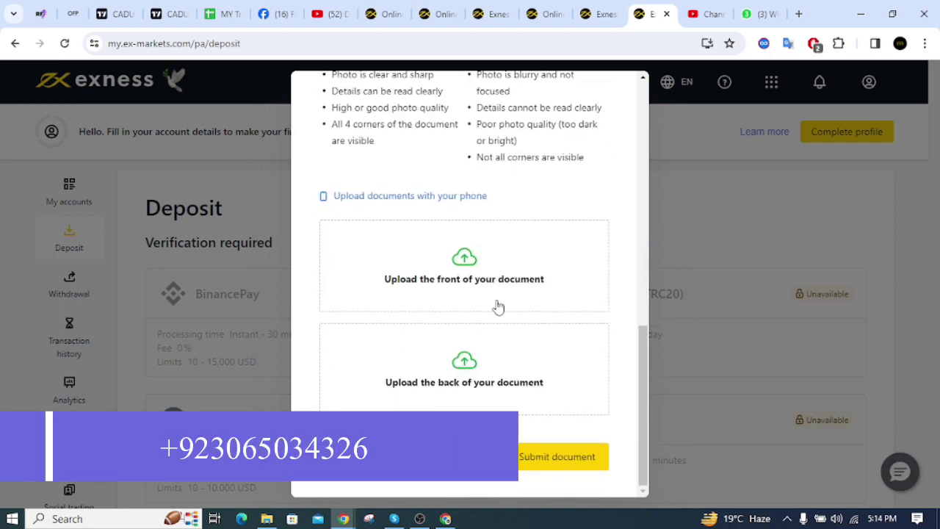
scroll(602, 397, up, 10)
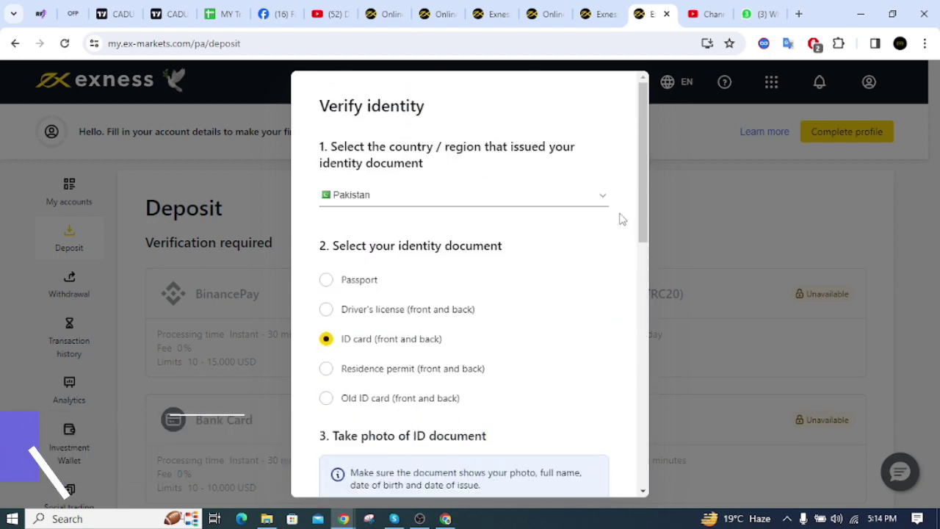
right_click(734, 186)
key(Escape)
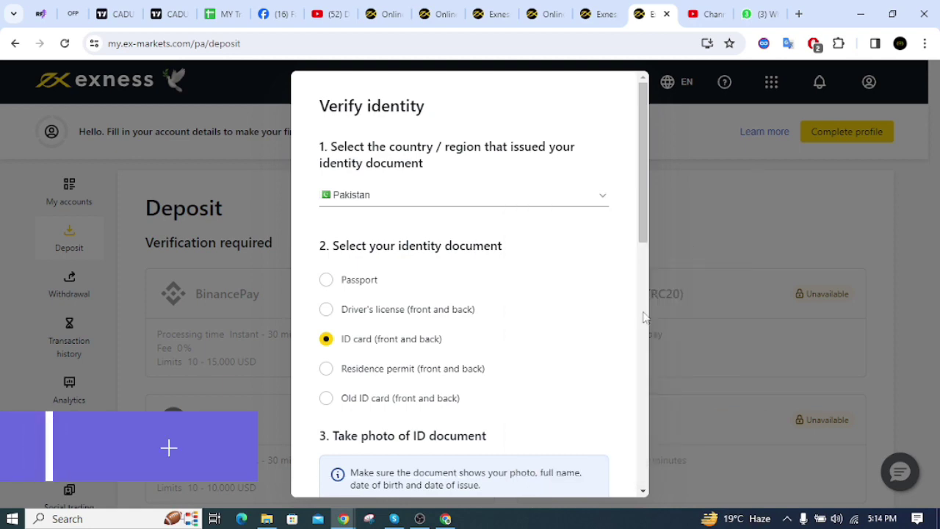
scroll(494, 375, down, 5)
scroll(495, 375, down, 4)
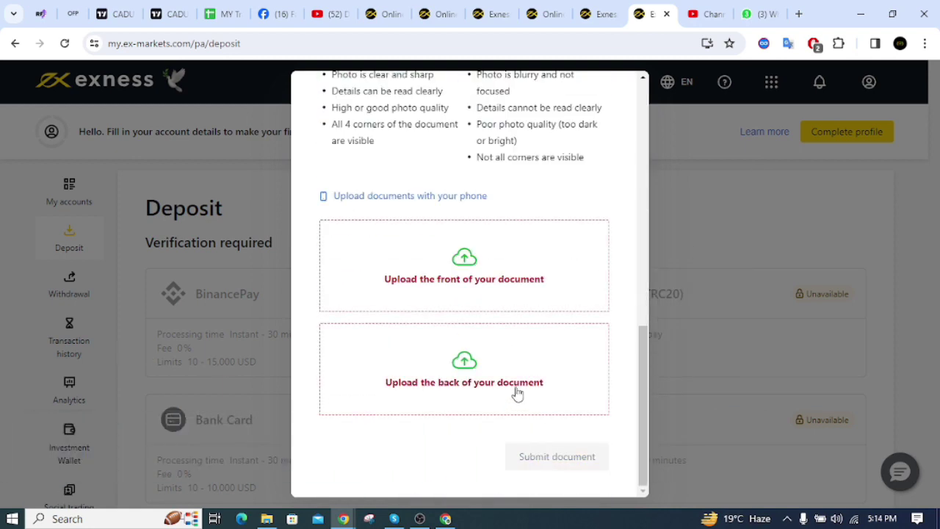
scroll(516, 390, up, 3)
scroll(516, 390, up, 5)
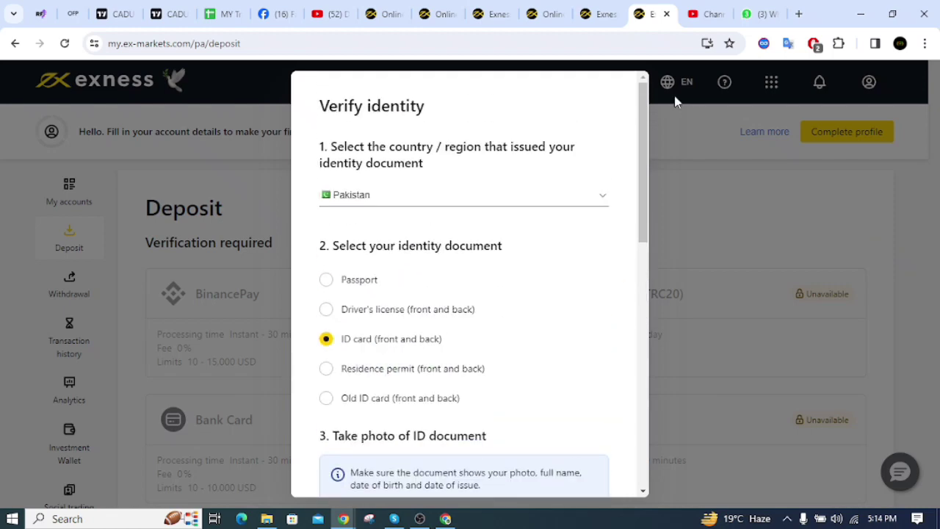